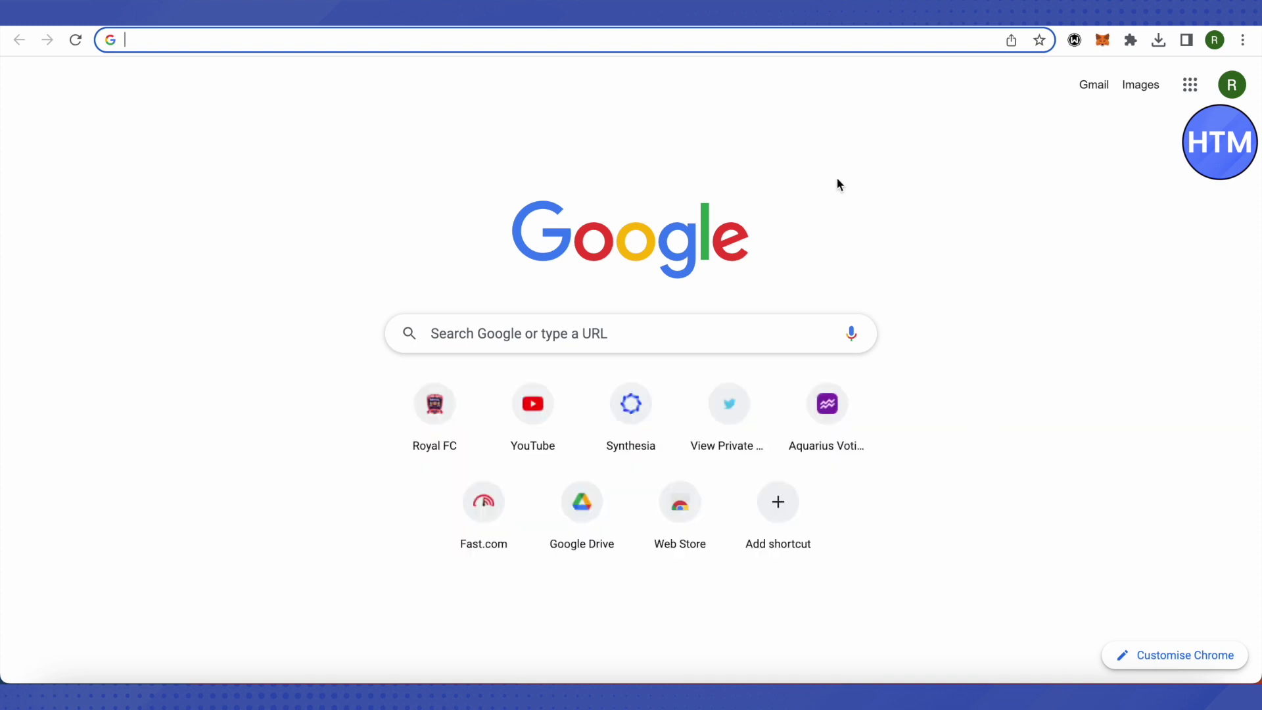
Step: Search the web for lumen5 and start a new Lumen5 video at the Add a URL field
type("lumen5")
key("Return")
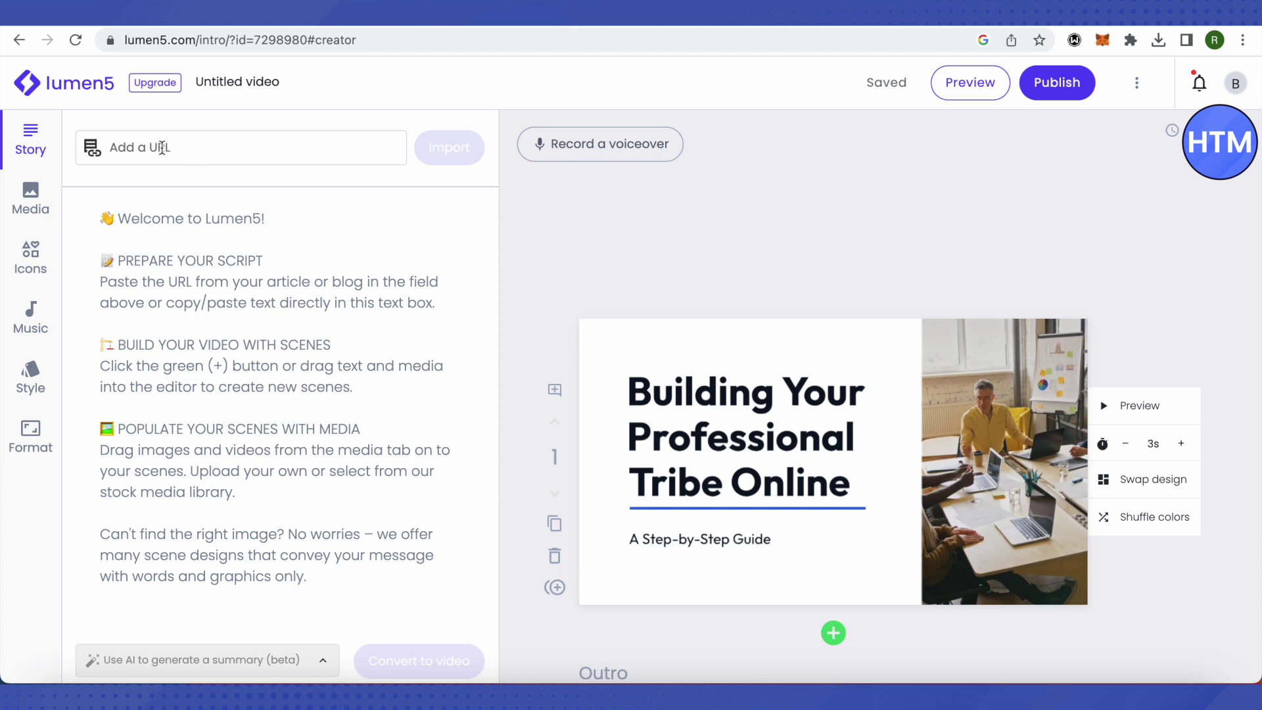
left_click(112, 148)
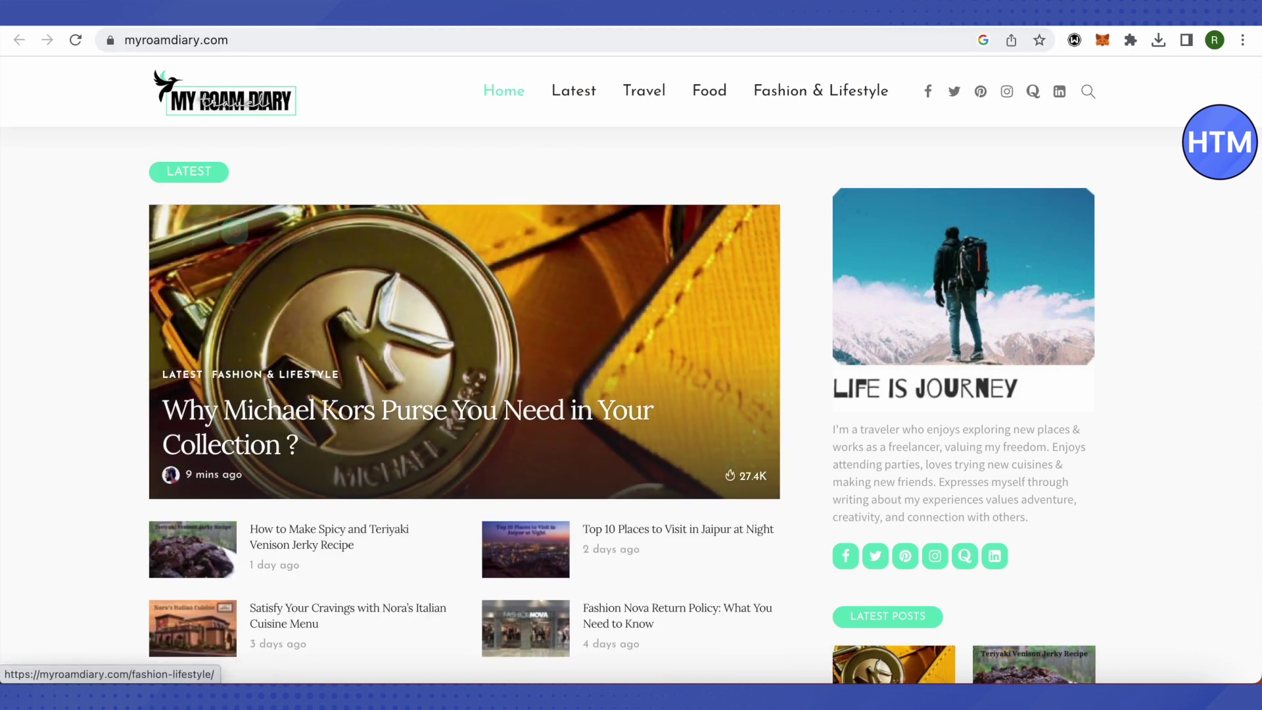
Step: Copy the My Roam Diary Michael Kors purse article's URL and paste it into Lumen5's URL field
left_click(1065, 26)
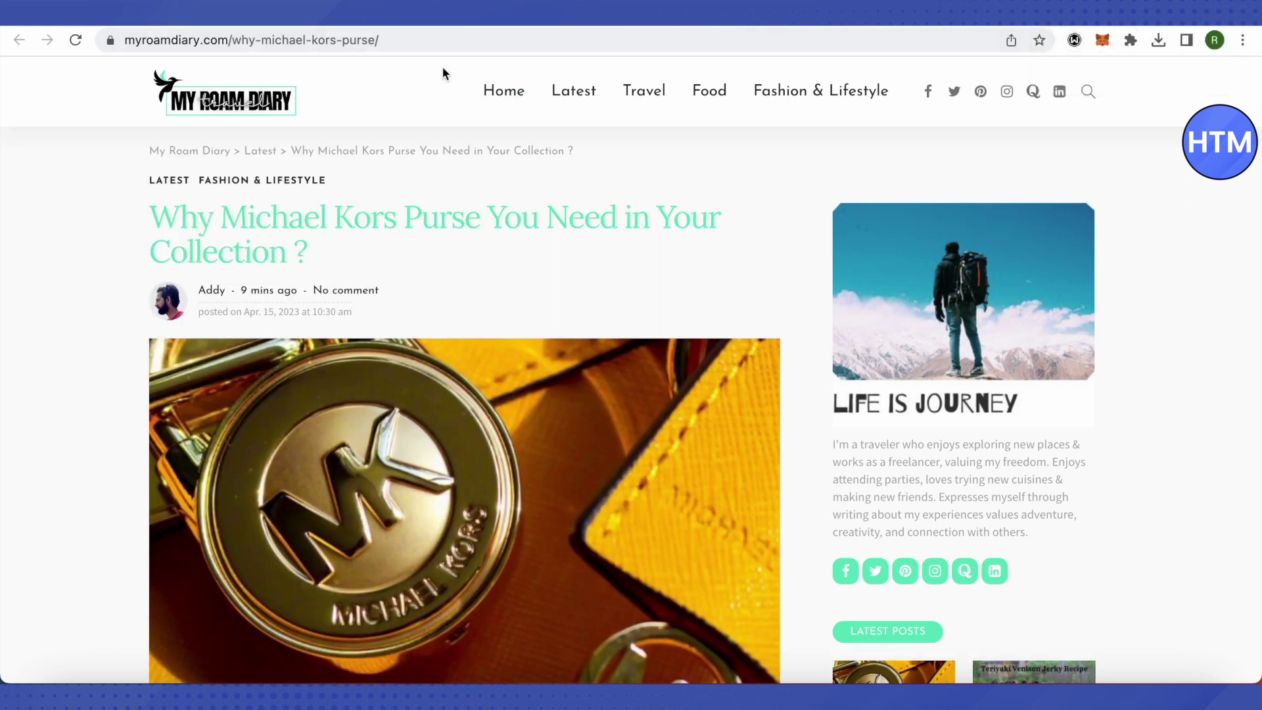
left_click(333, 41)
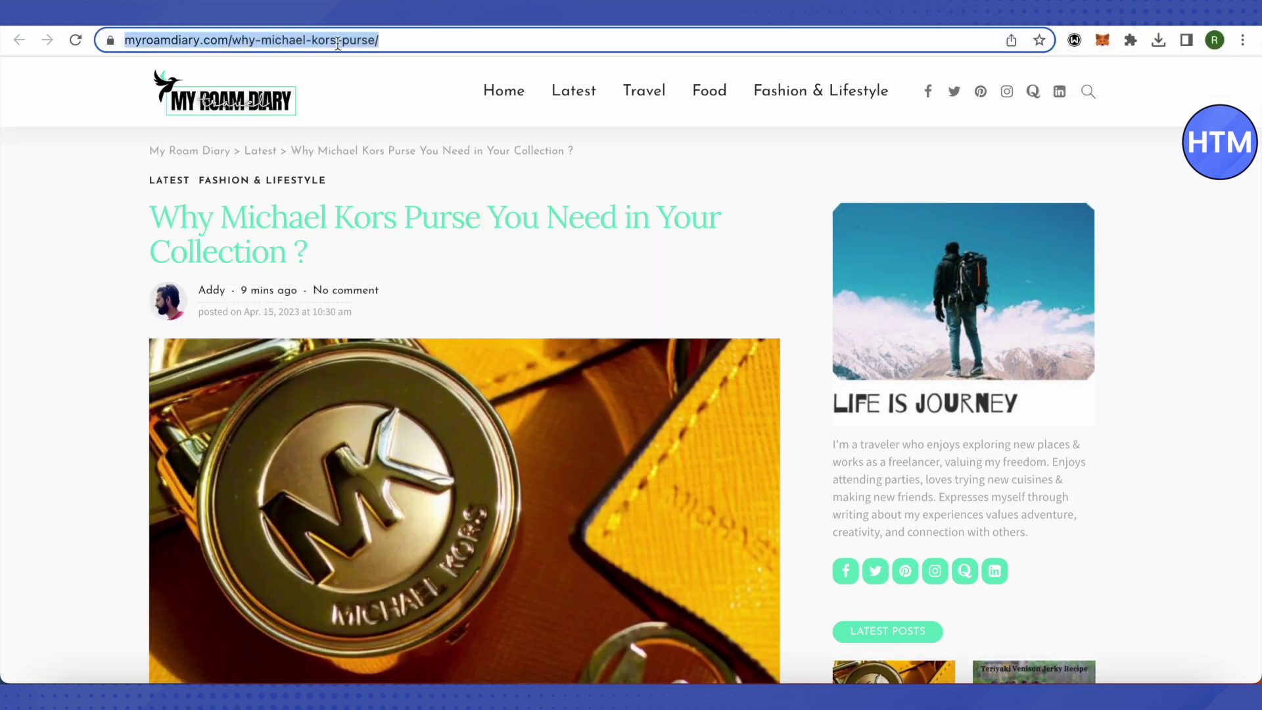
left_click(889, 25)
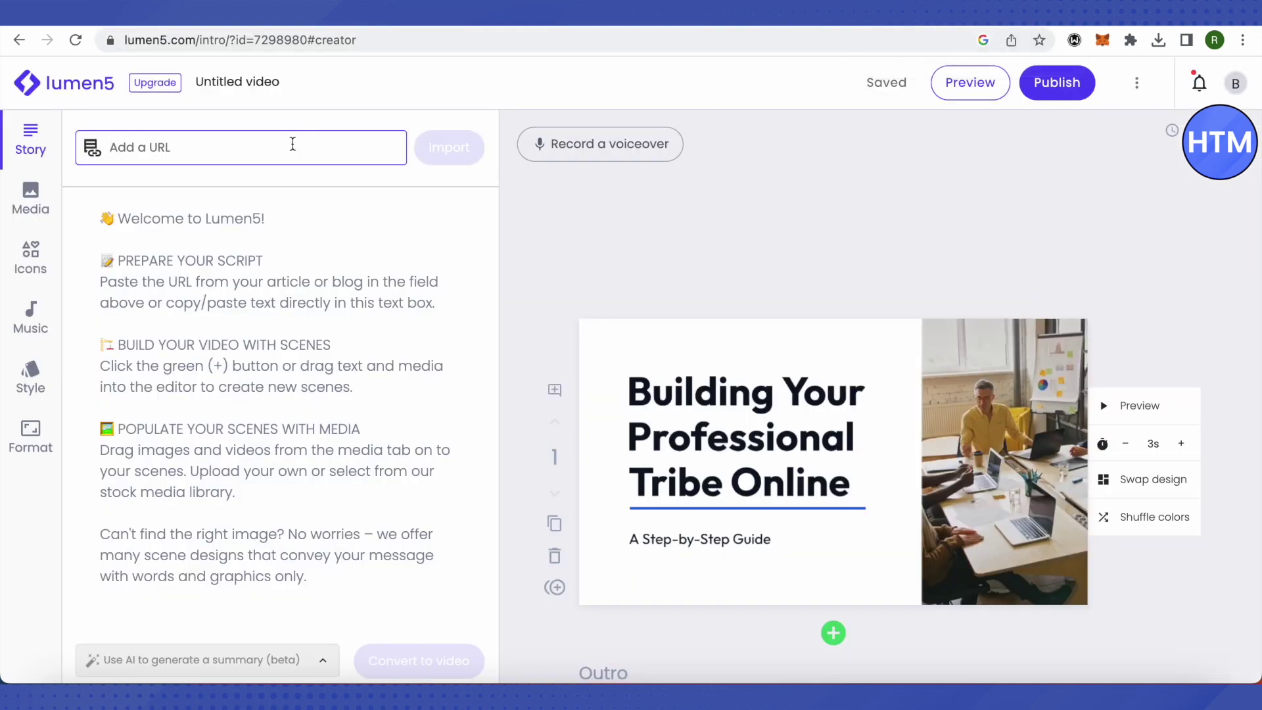
key("super+v")
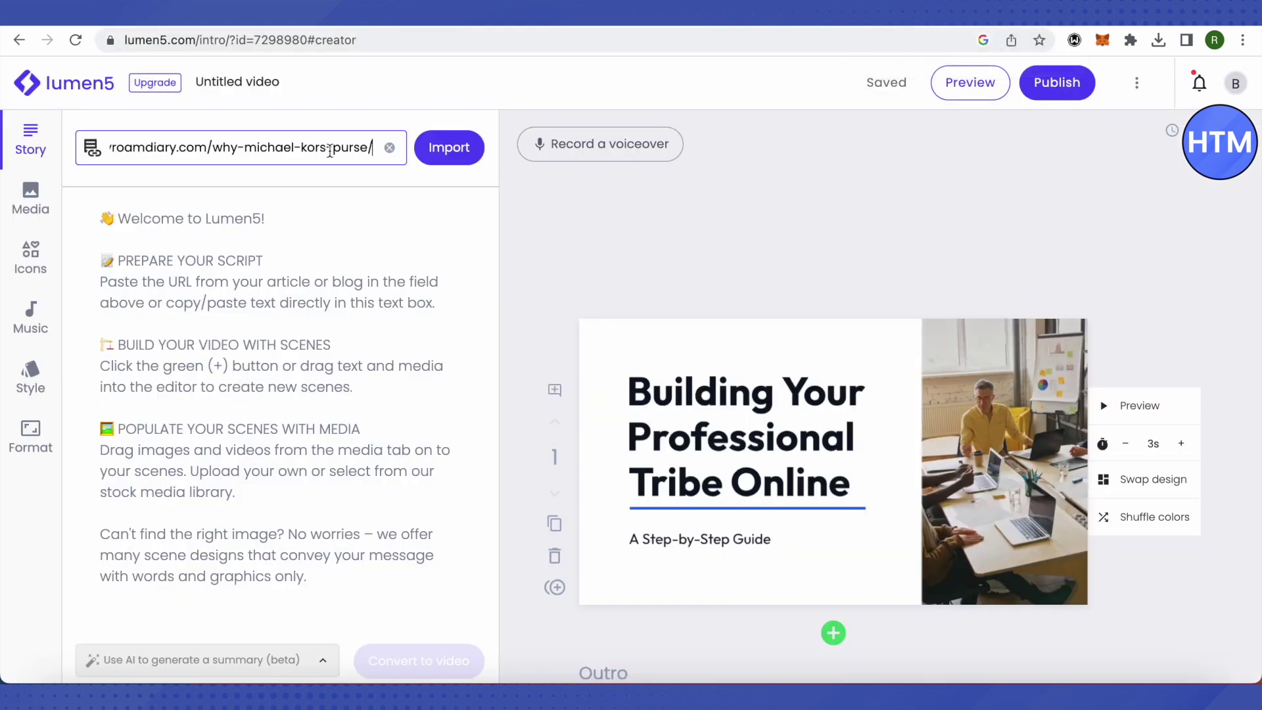
Step: Import the Michael Kors purse article, dismiss the GPT tip, review the script, and convert it to video
left_click(453, 155)
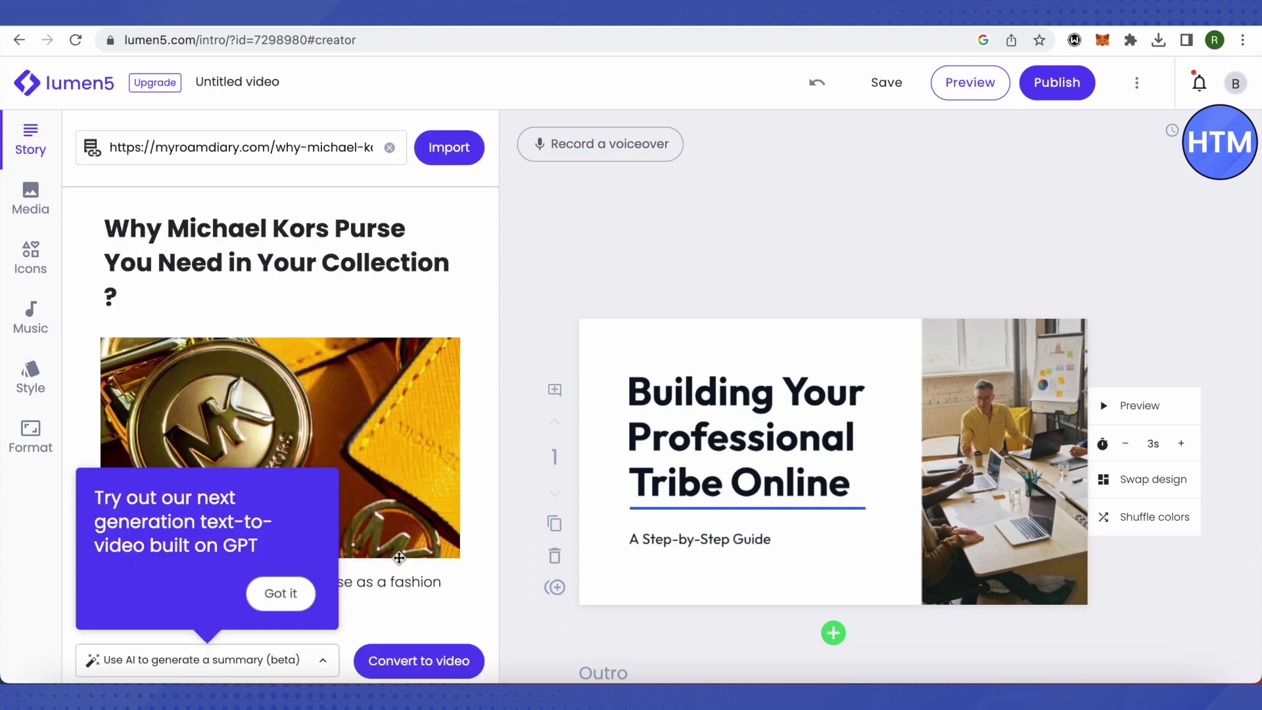
left_click(281, 593)
scroll(389, 514, "down", 6)
scroll(390, 514, "down", 10)
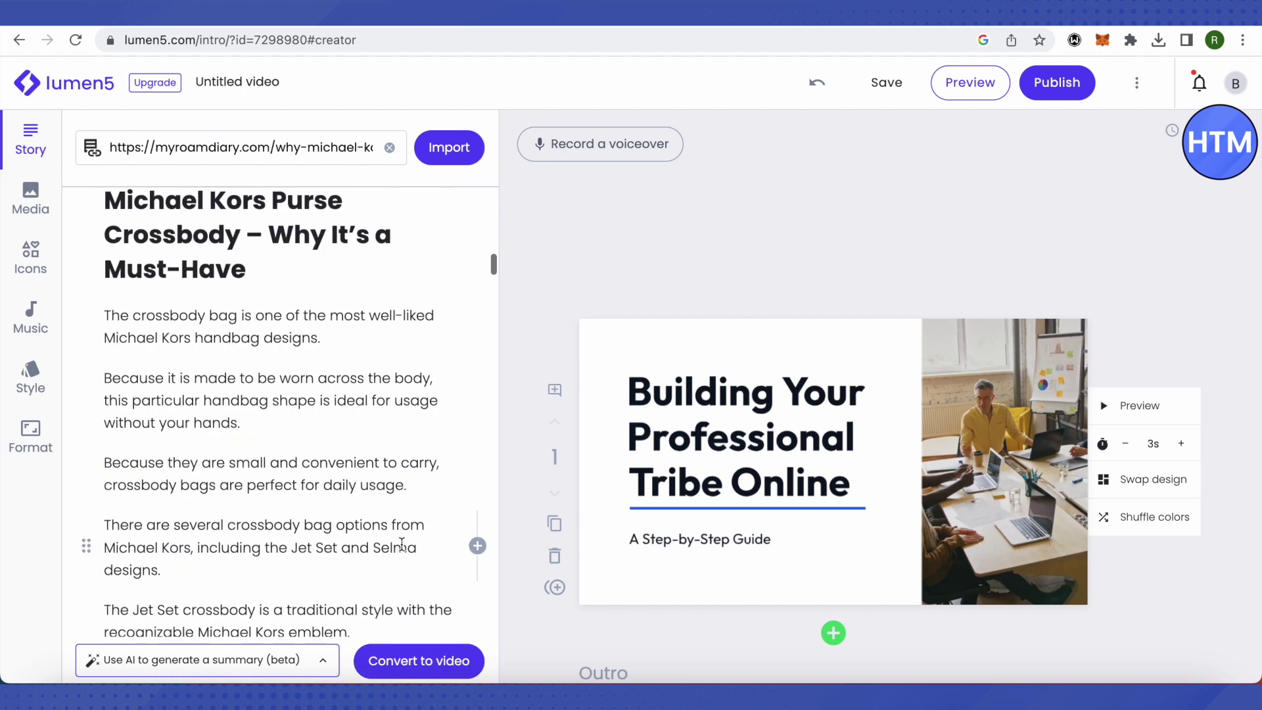
scroll(402, 543, "down", 10)
scroll(402, 543, "up", 15)
scroll(403, 542, "up", 10)
left_click(416, 661)
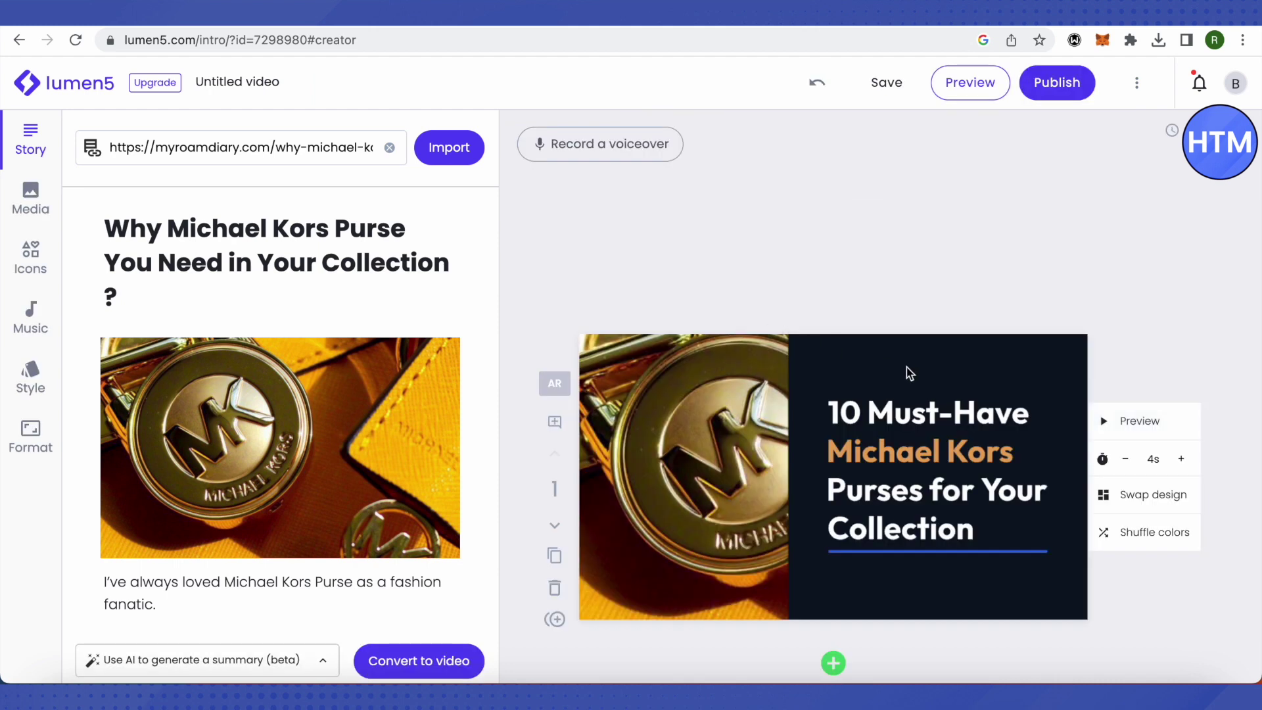
Step: Scroll through the generated scenes down to the scene 7 conclusion and back to the title card
scroll(922, 371, "down", 10)
scroll(976, 378, "down", 10)
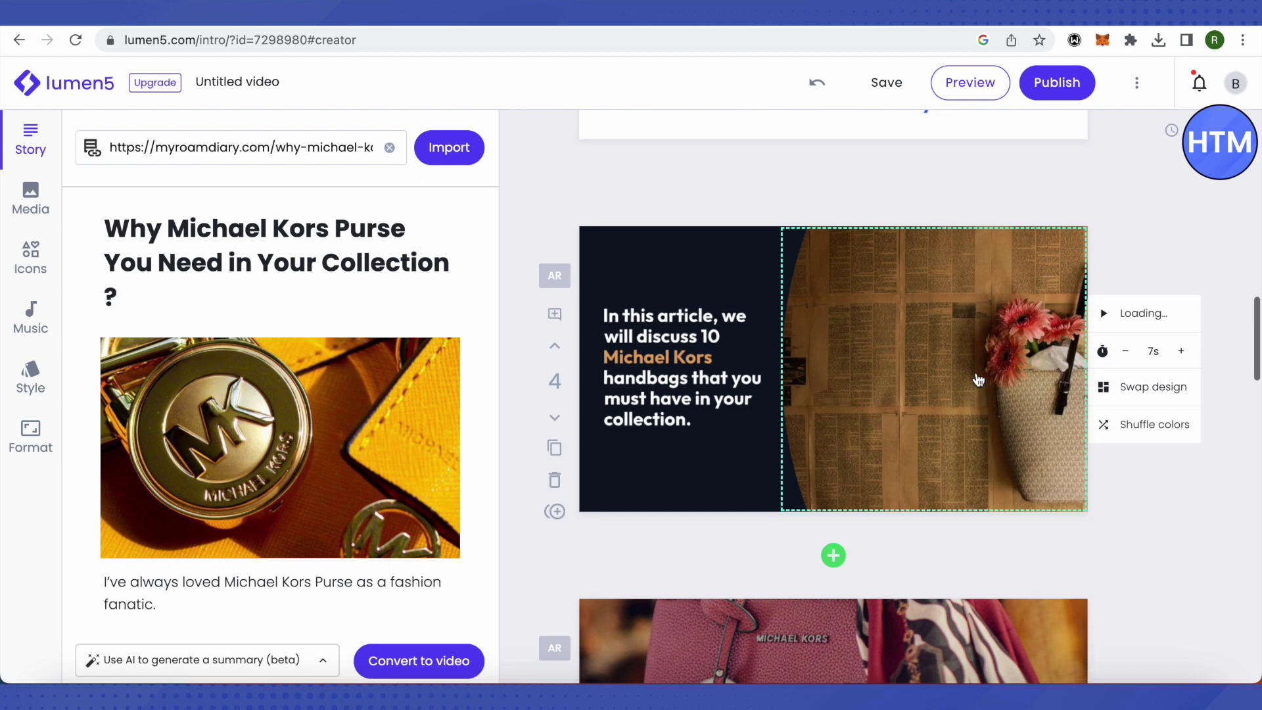
scroll(979, 379, "down", 5)
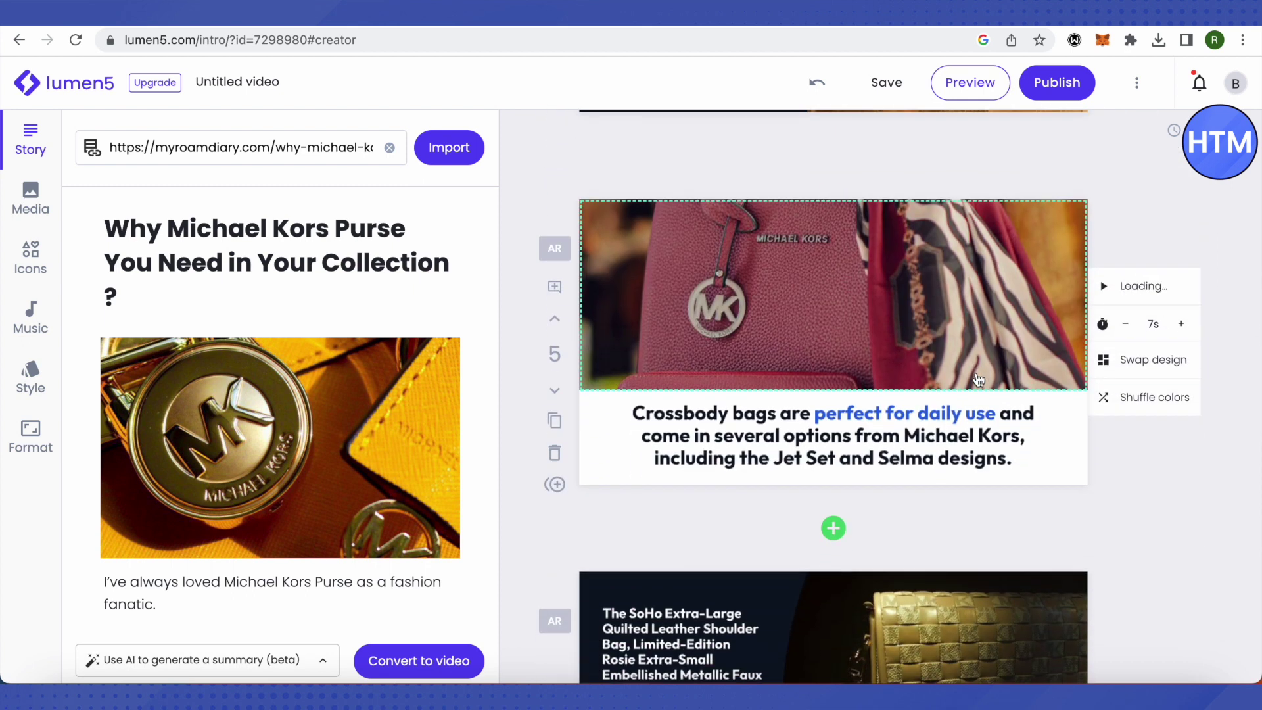
scroll(979, 379, "down", 9)
scroll(977, 379, "up", 5)
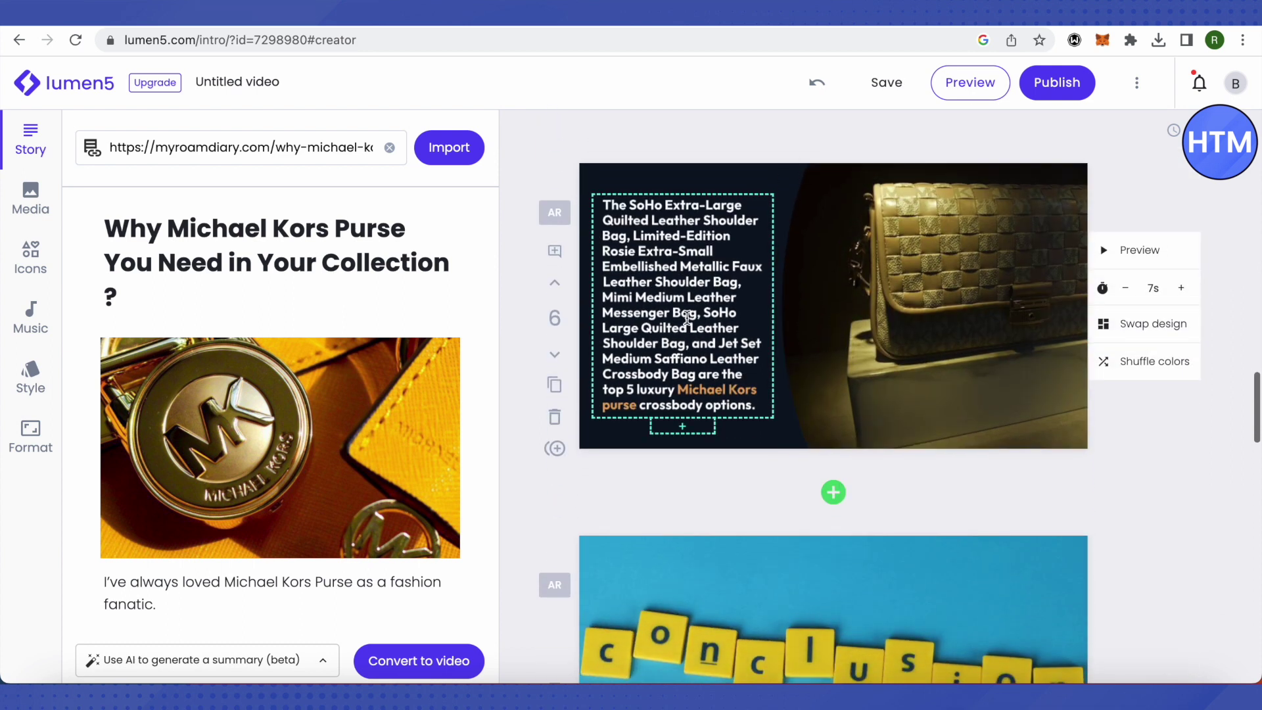
scroll(687, 318, "up", 15)
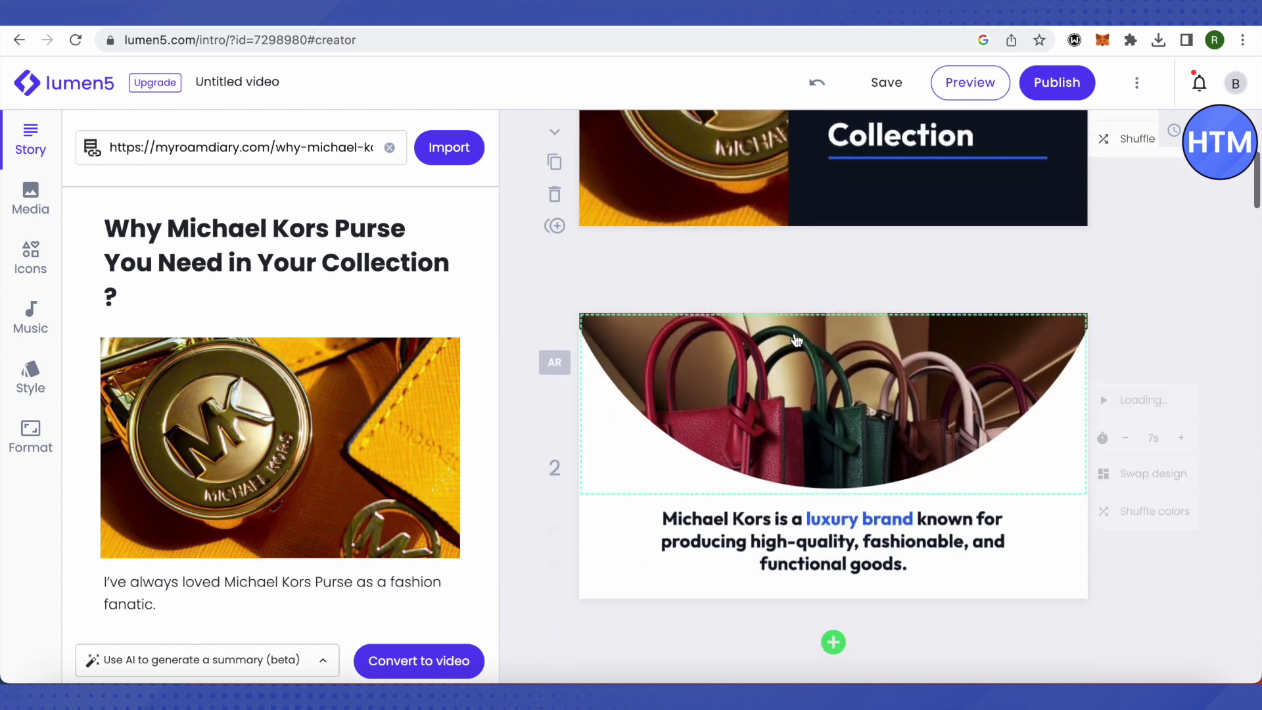
scroll(795, 339, "down", 4)
scroll(795, 339, "up", 9)
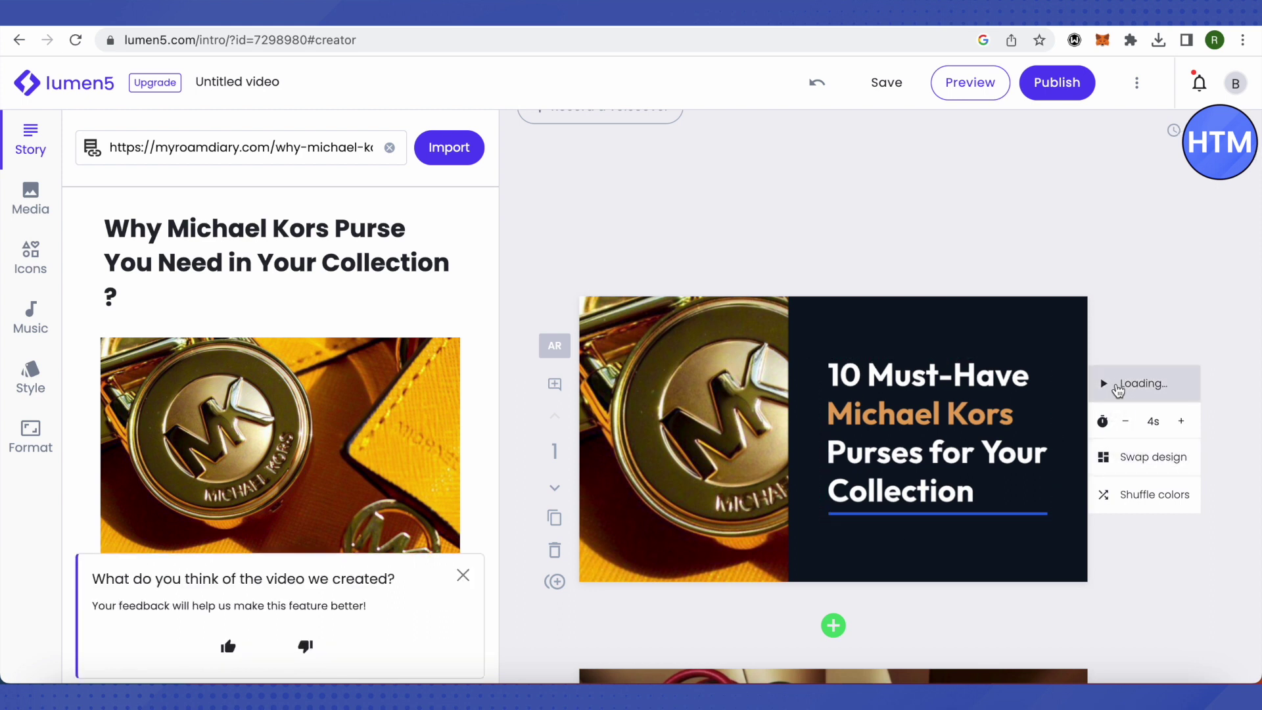
Step: Preview the '10 Must-Have Michael Kors Purses' title scene and choose Normal video pacing
left_click(1108, 390)
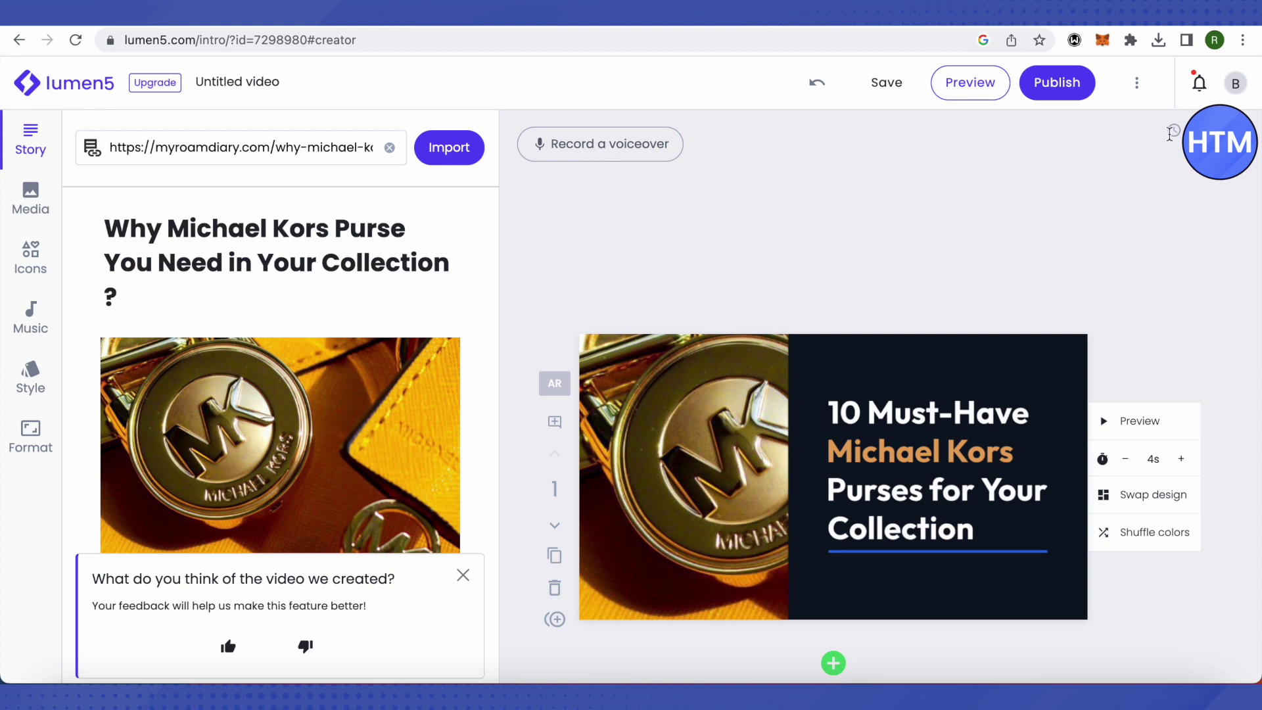
left_click(1173, 130)
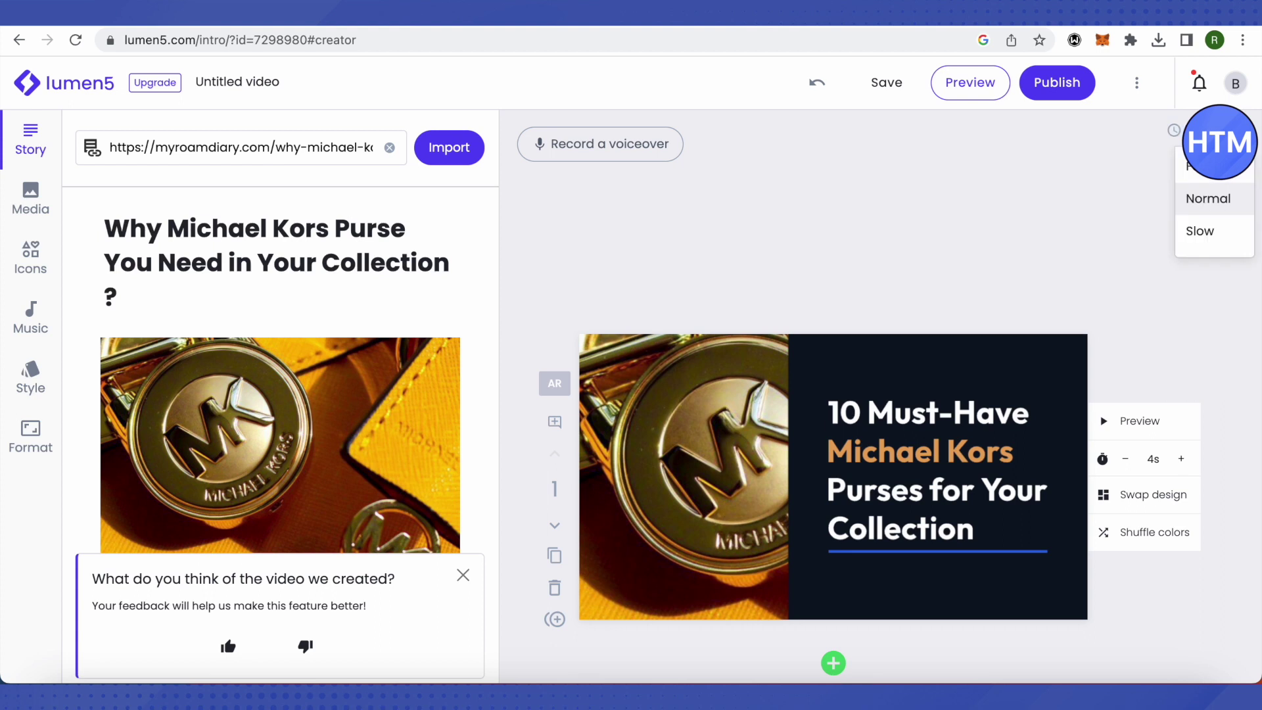
left_click(1208, 199)
left_click(1173, 130)
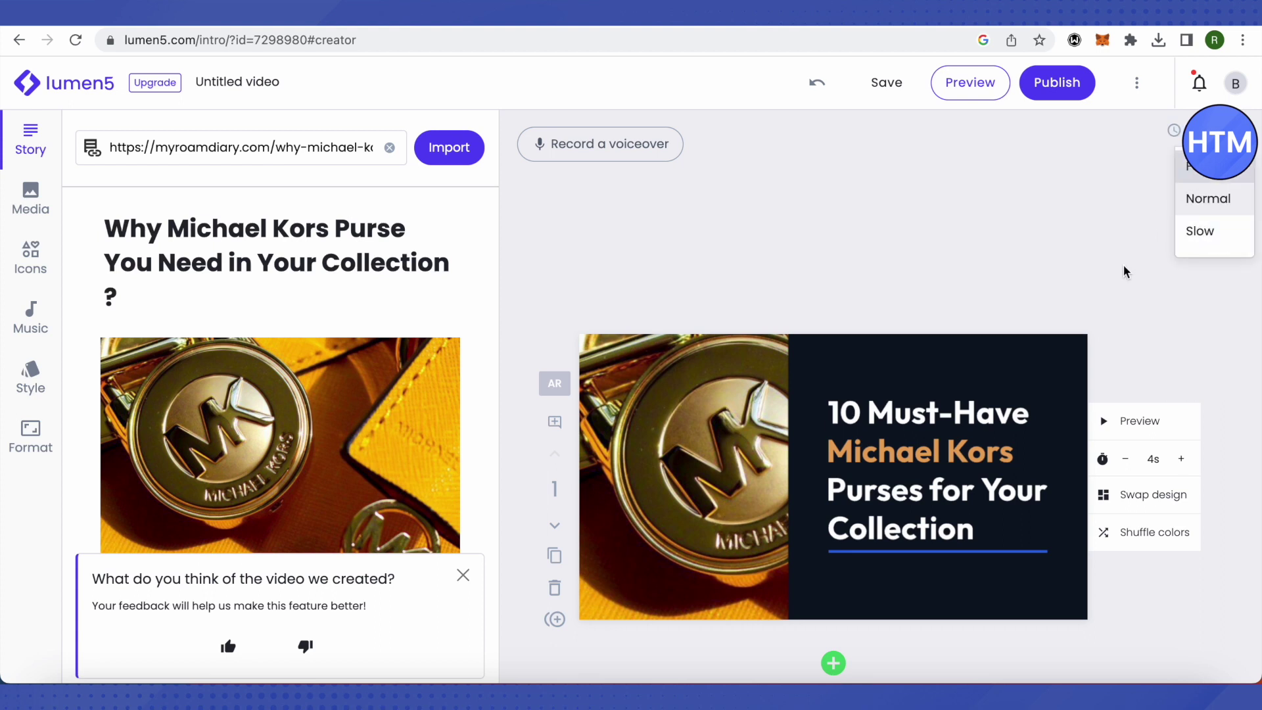
left_click(1120, 245)
scroll(1111, 253, "down", 3)
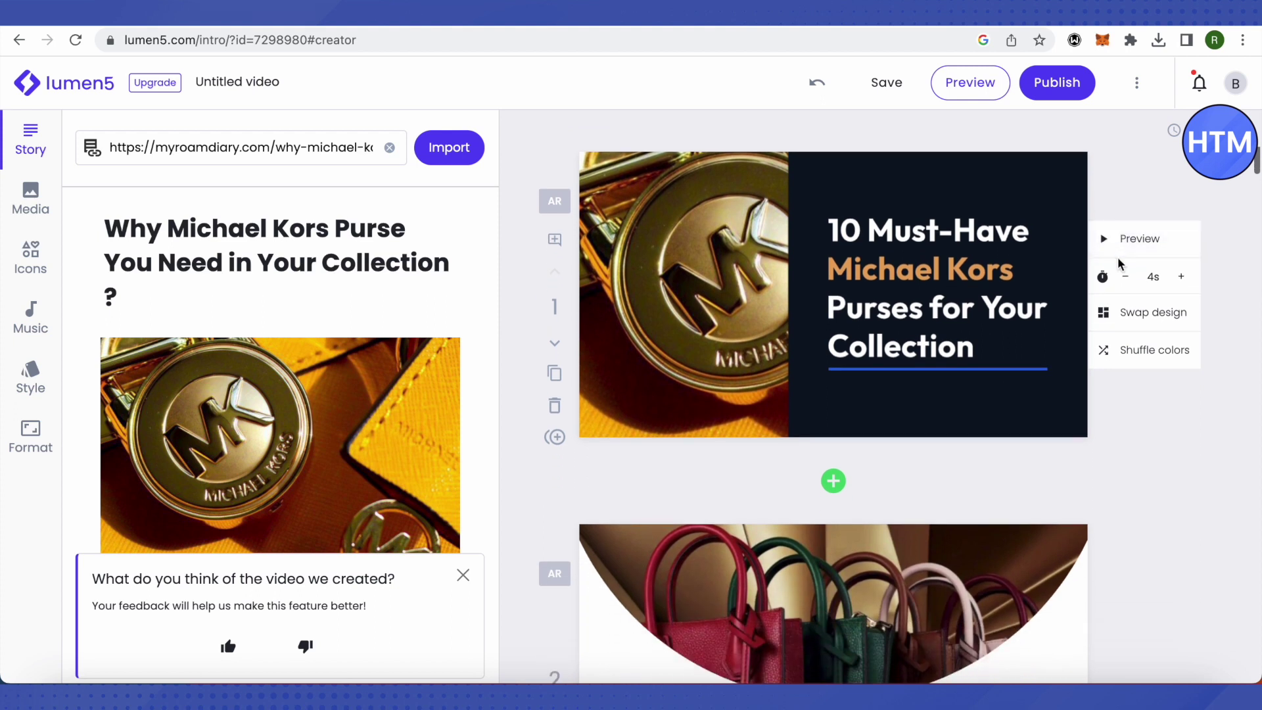
left_click(1126, 280)
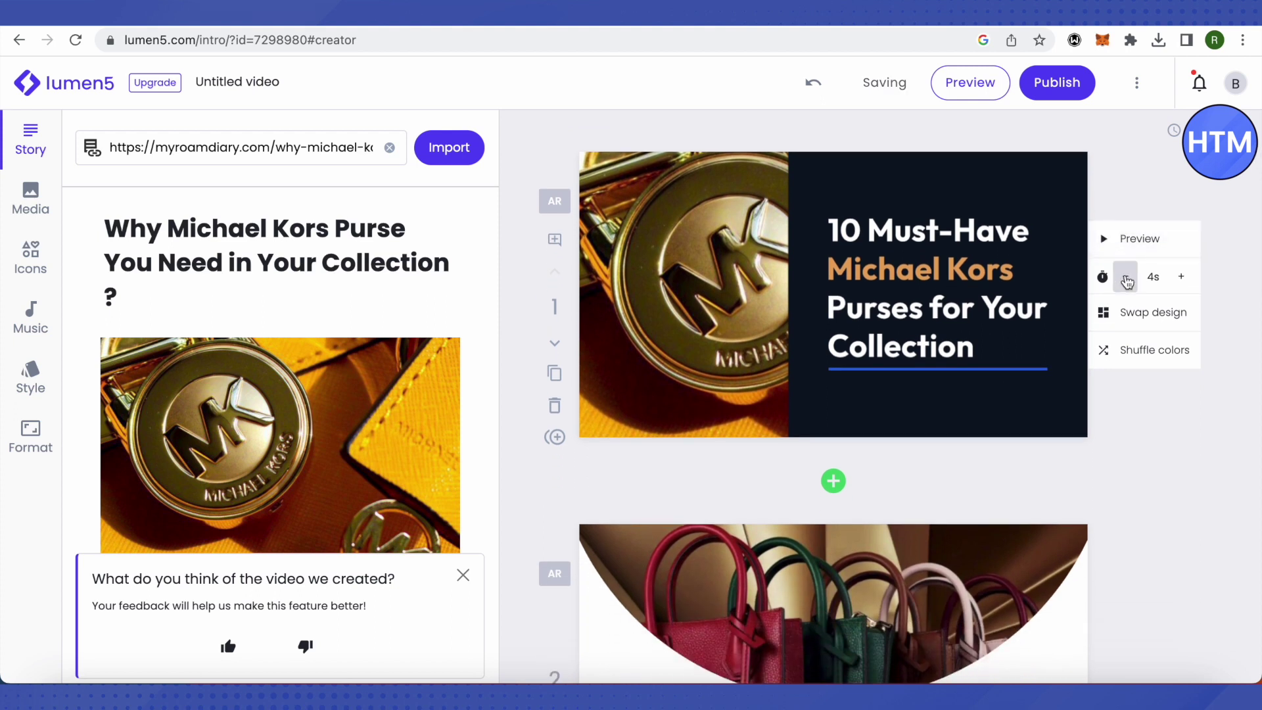
scroll(1125, 281, "up", 1)
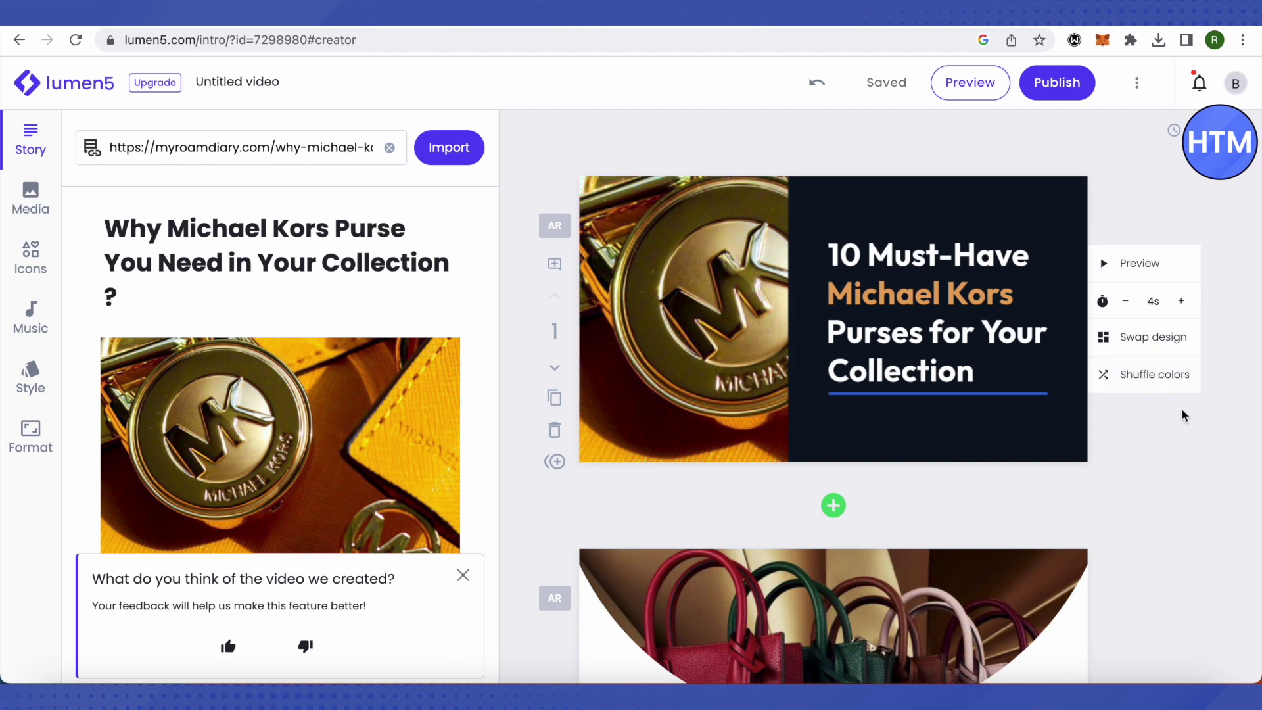
scroll(1183, 413, "down", 1)
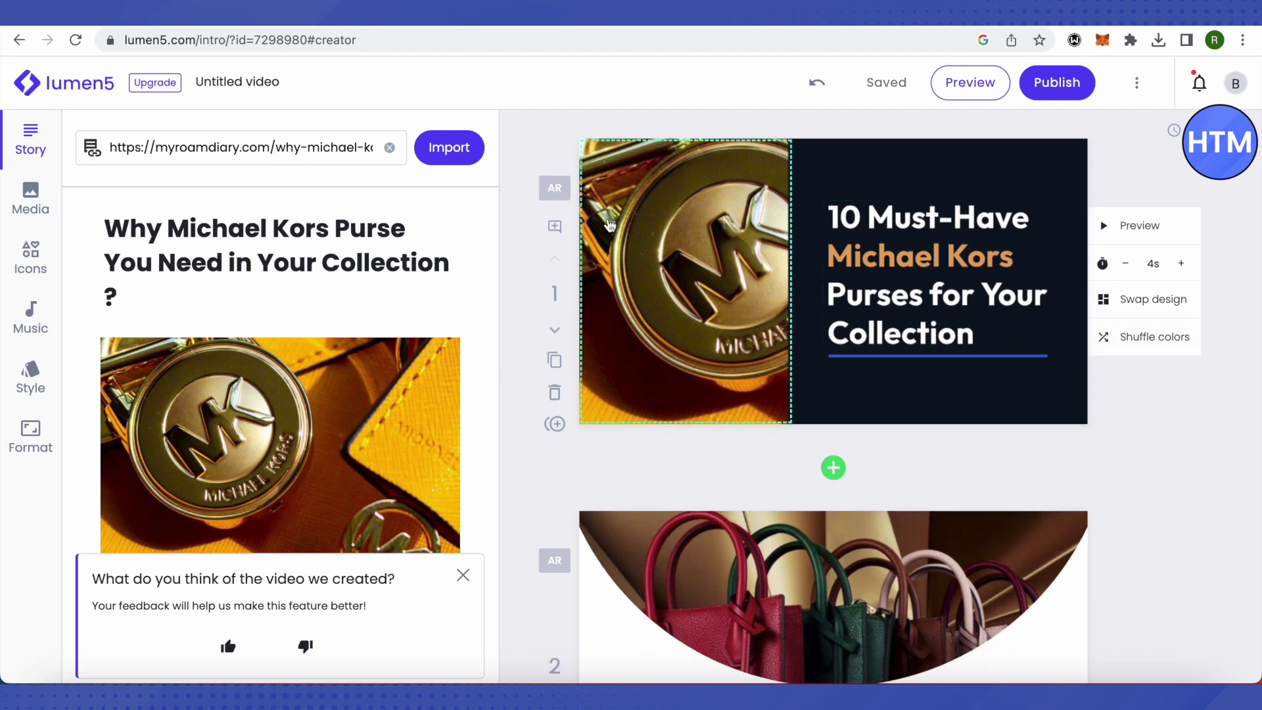
scroll(921, 276, "up", 2)
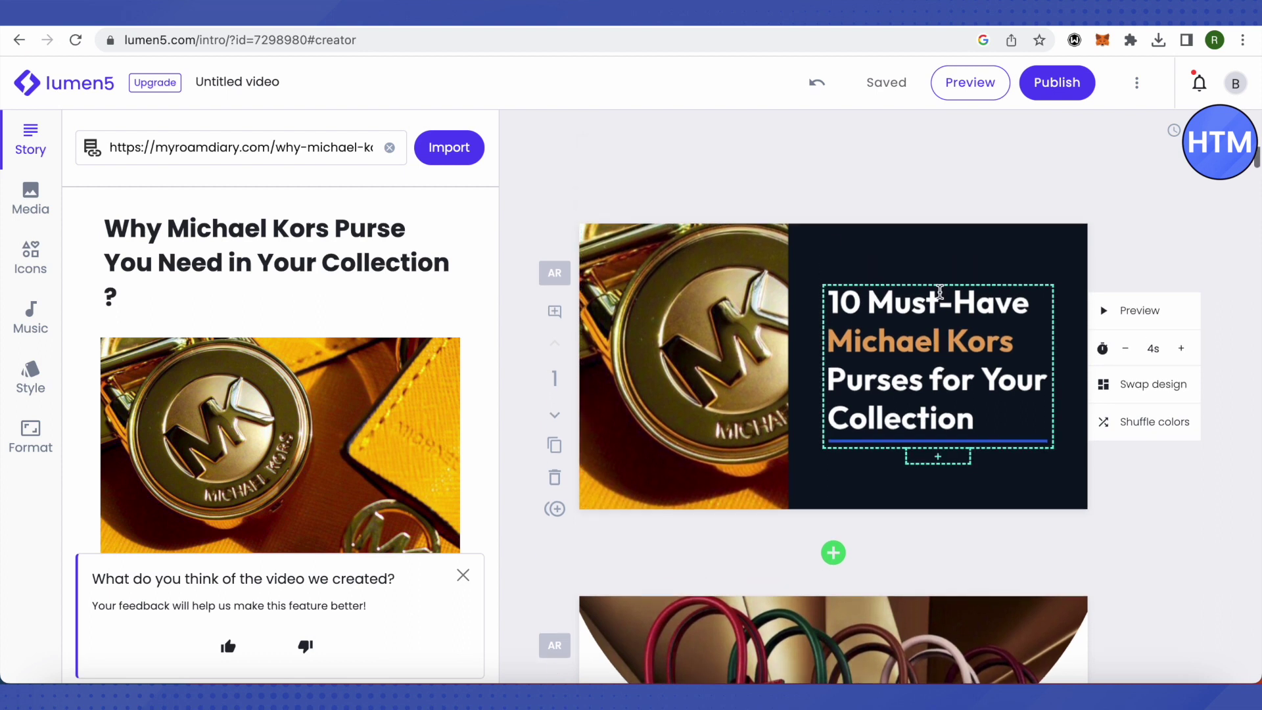
scroll(943, 289, "down", 5)
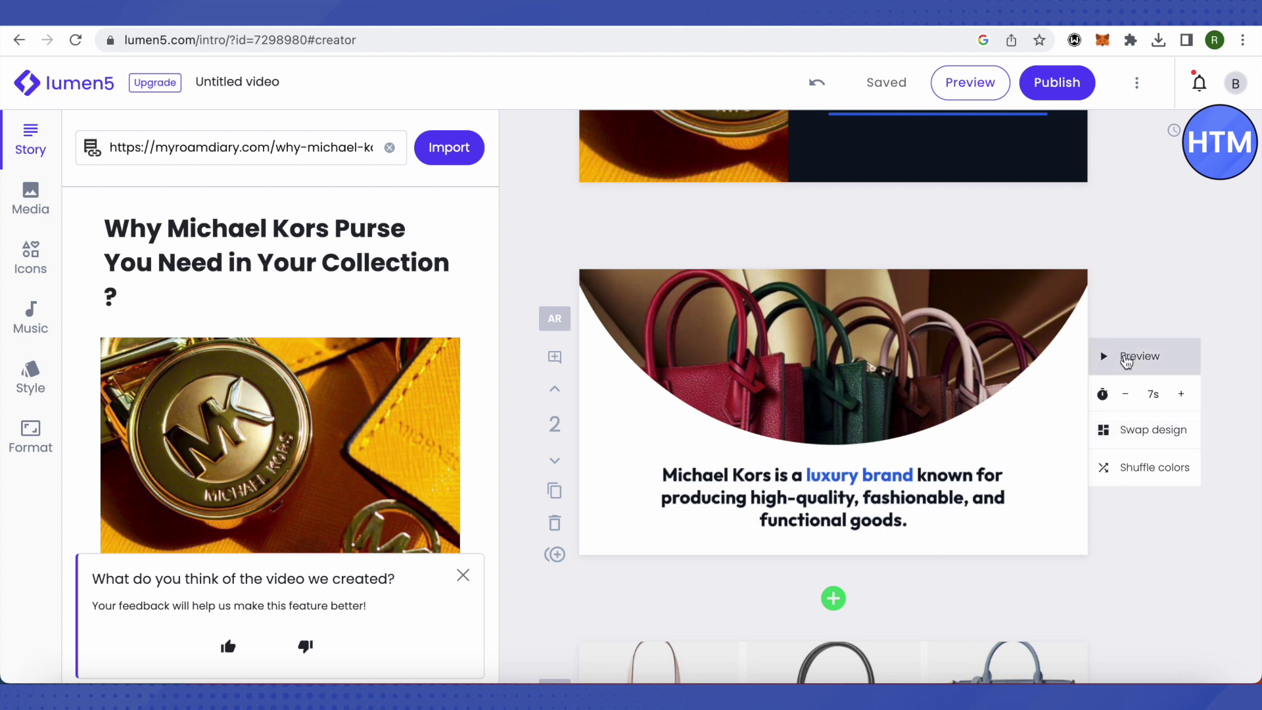
left_click(1127, 359)
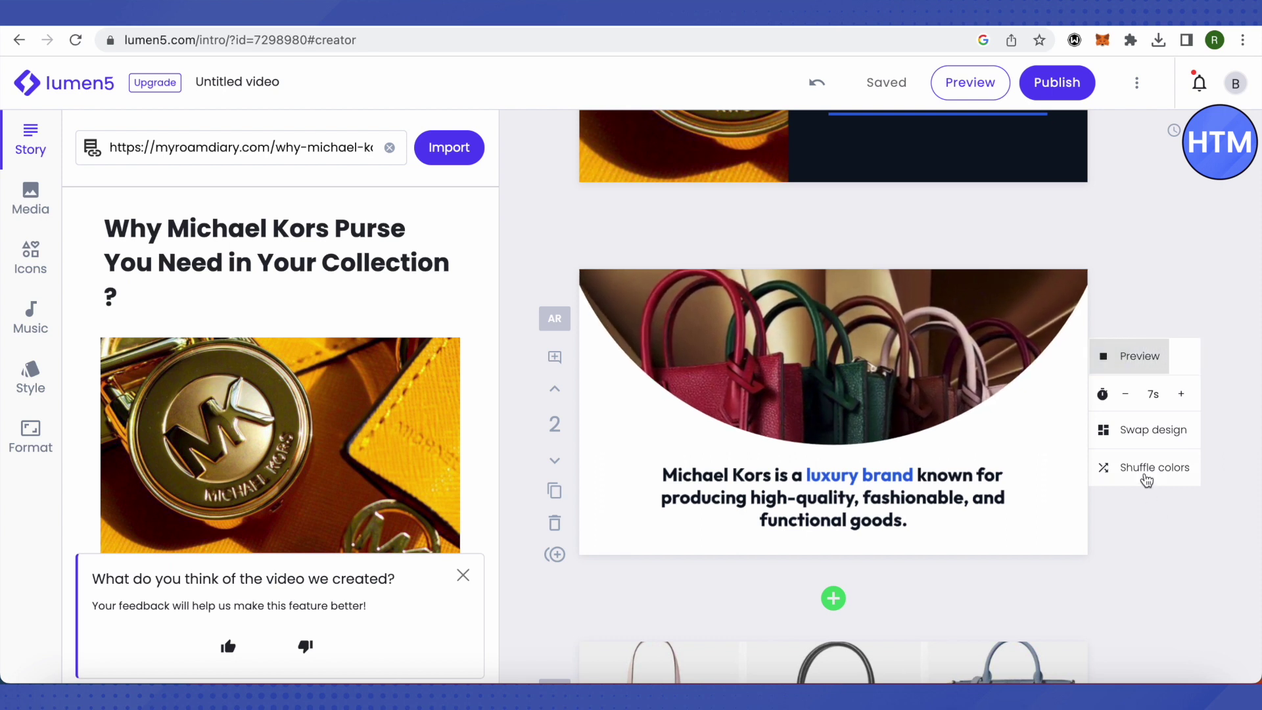
scroll(1150, 460, "up", 3)
scroll(1160, 393, "down", 5)
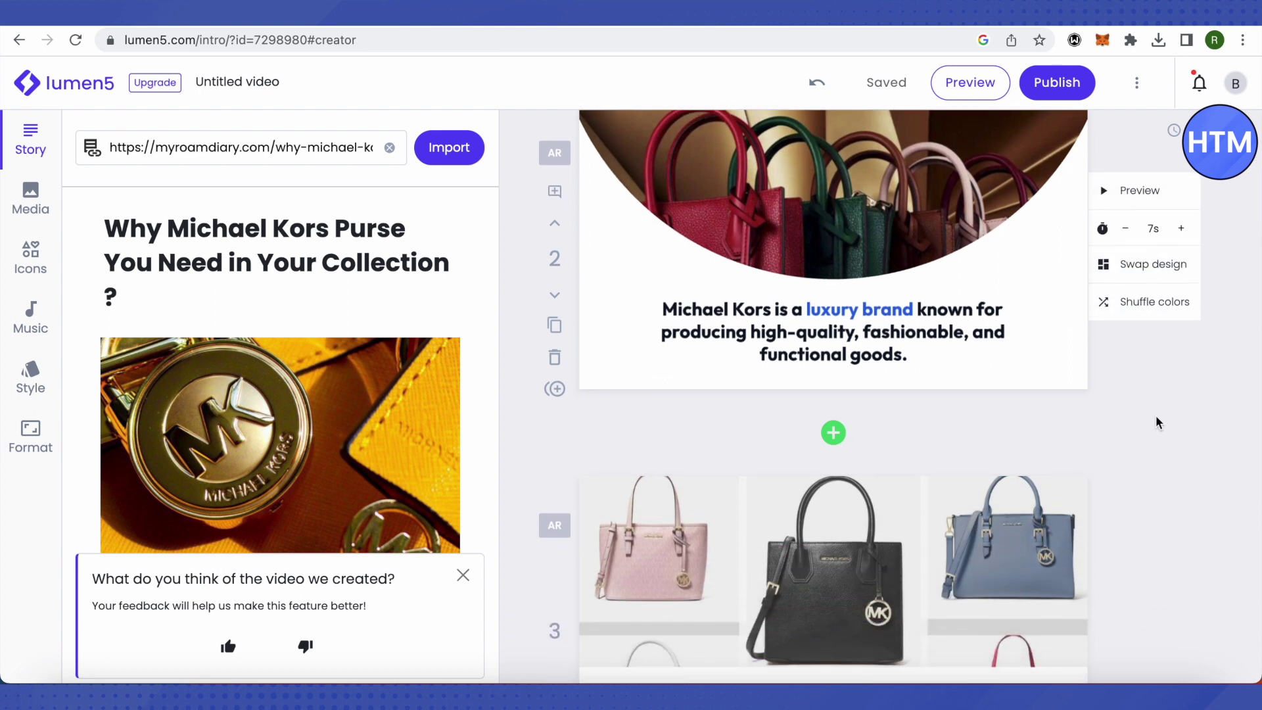
scroll(1158, 423, "down", 1)
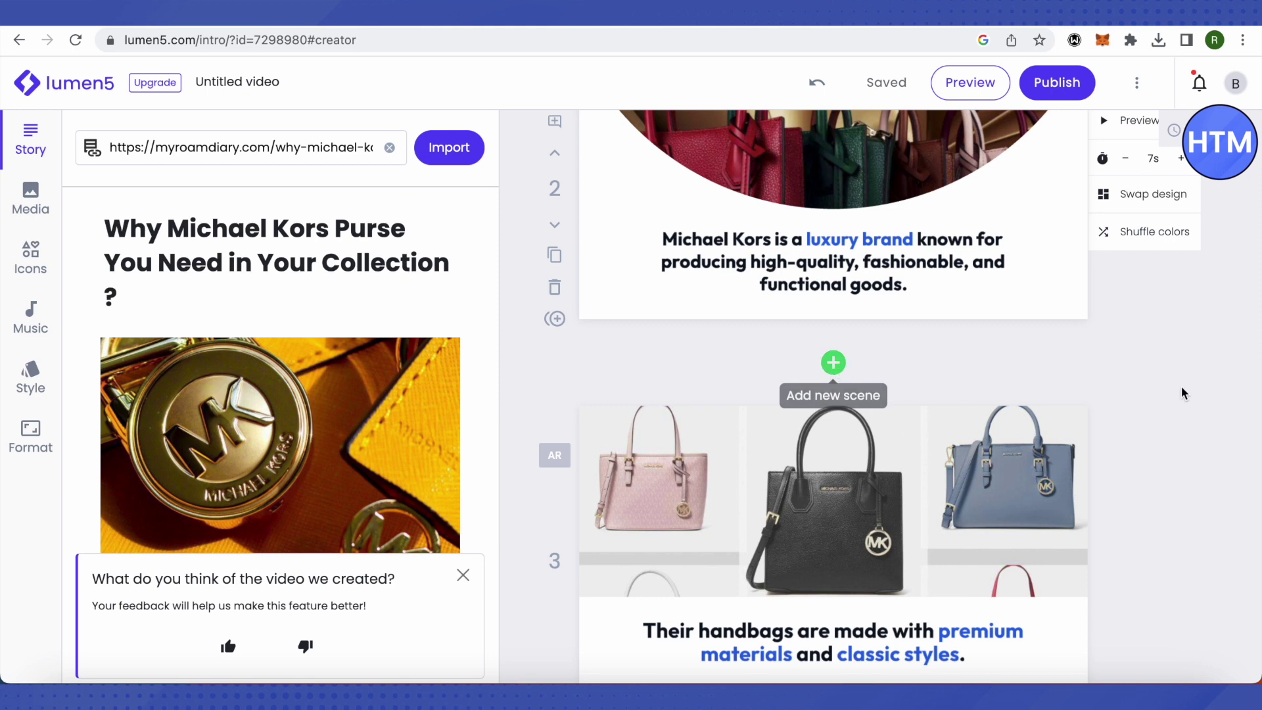
scroll(1181, 392, "down", 1)
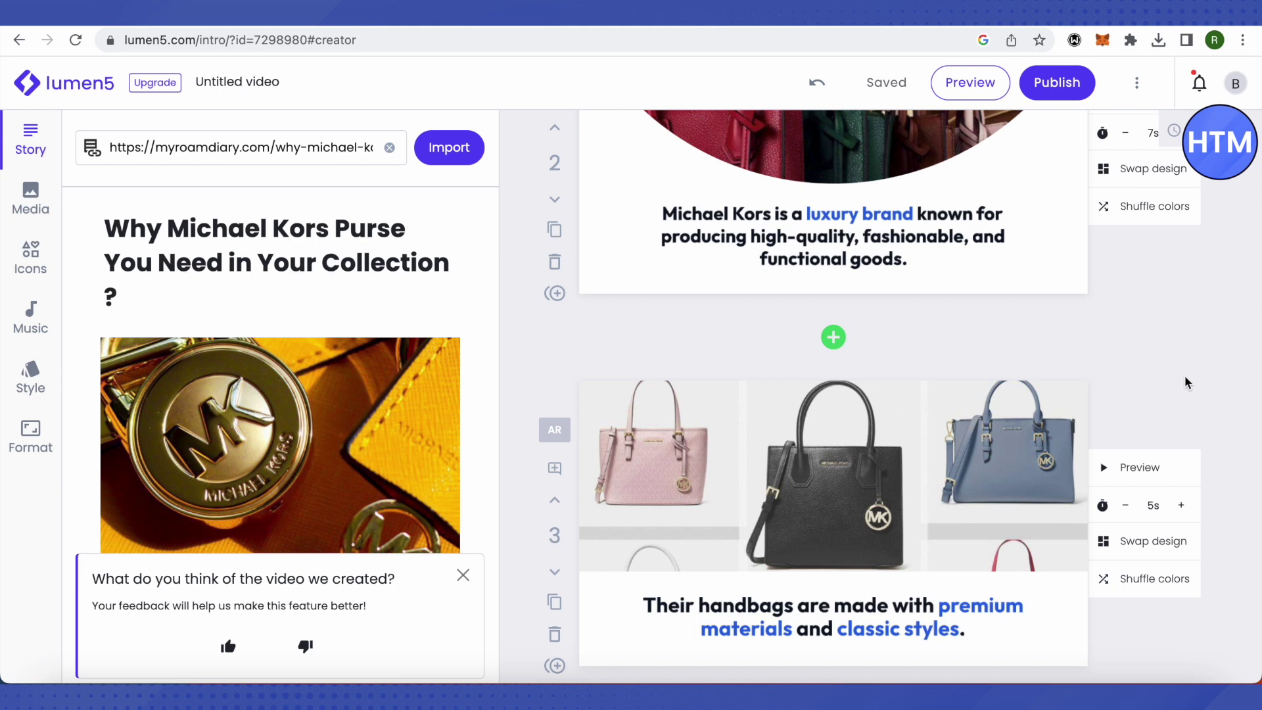
scroll(1185, 383, "down", 8)
scroll(1185, 382, "up", 10)
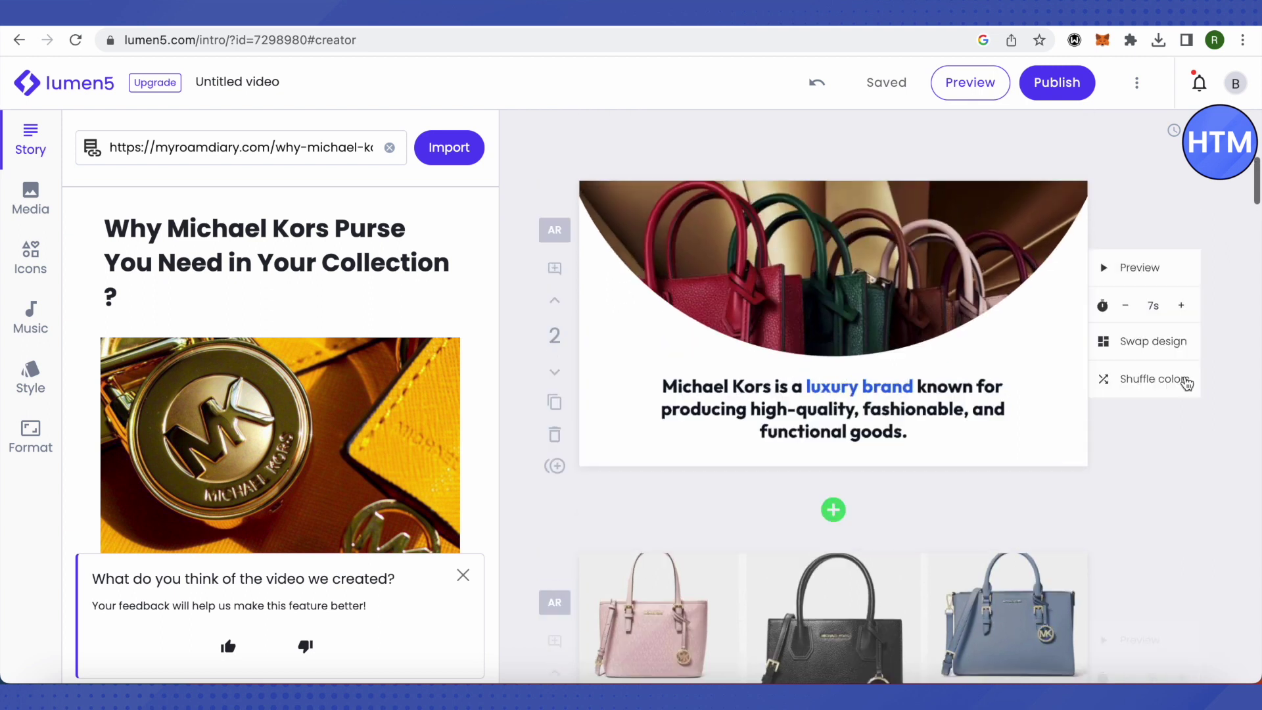
scroll(1186, 383, "up", 5)
scroll(1186, 382, "down", 12)
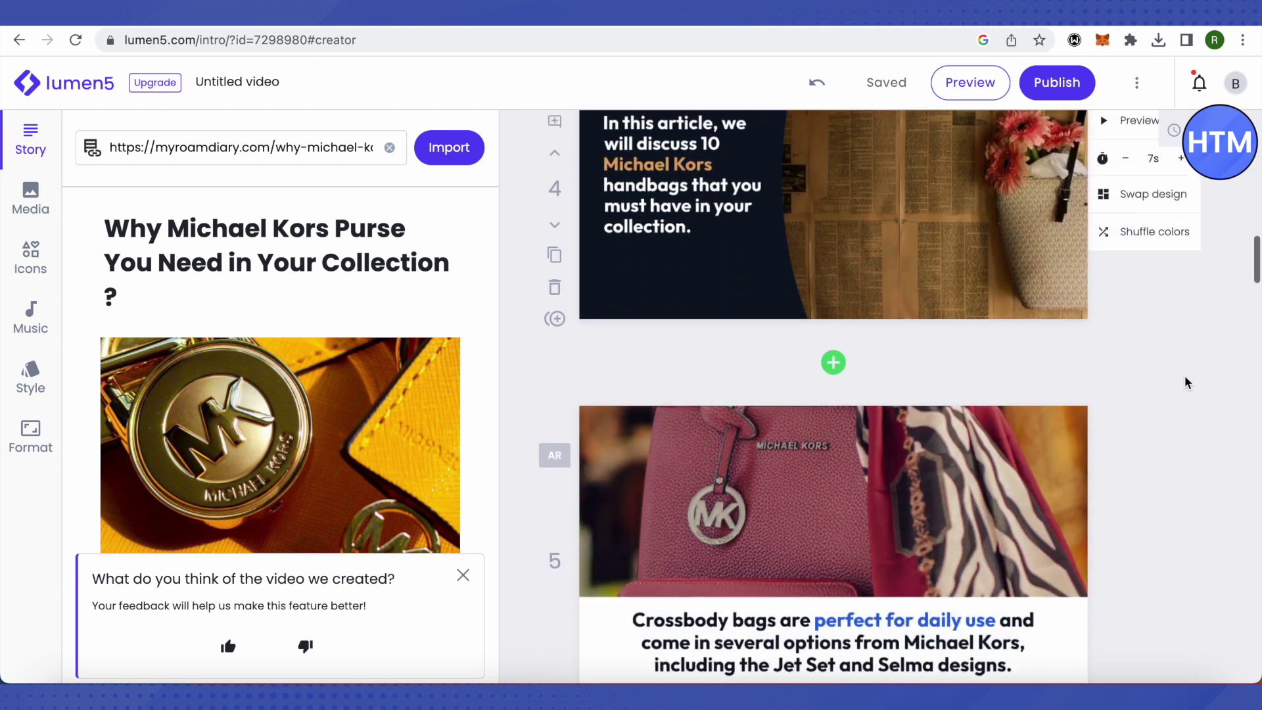
scroll(1187, 382, "down", 2)
scroll(834, 335, "up", 5)
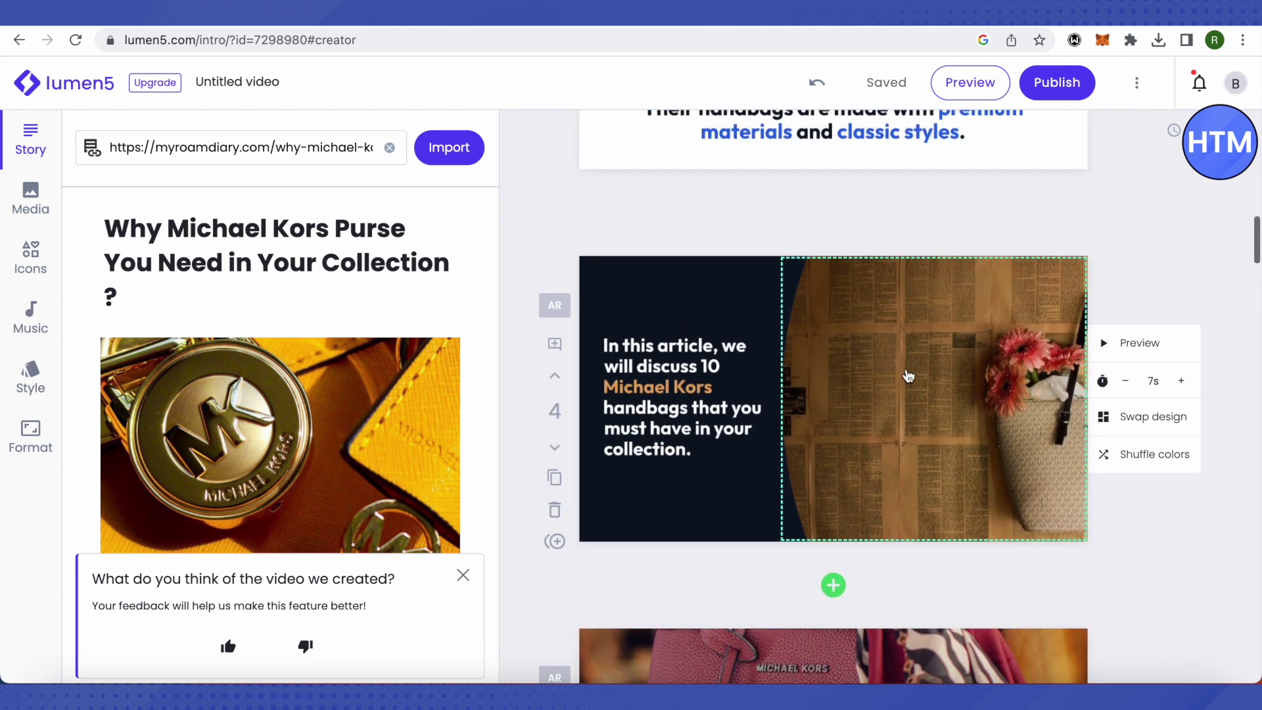
scroll(920, 385, "up", 1)
left_click(933, 393)
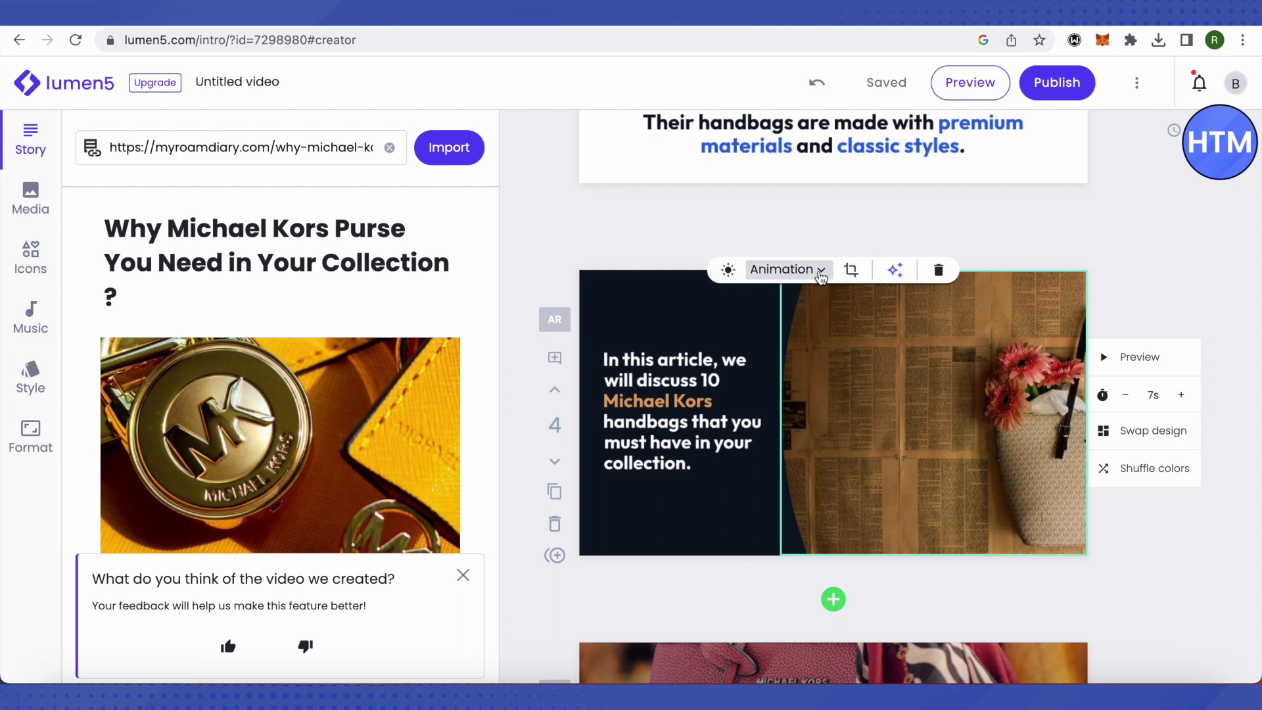
Step: Keep scene 4's image animation at Zoom in and open the Media stock library
left_click(820, 271)
left_click(820, 270)
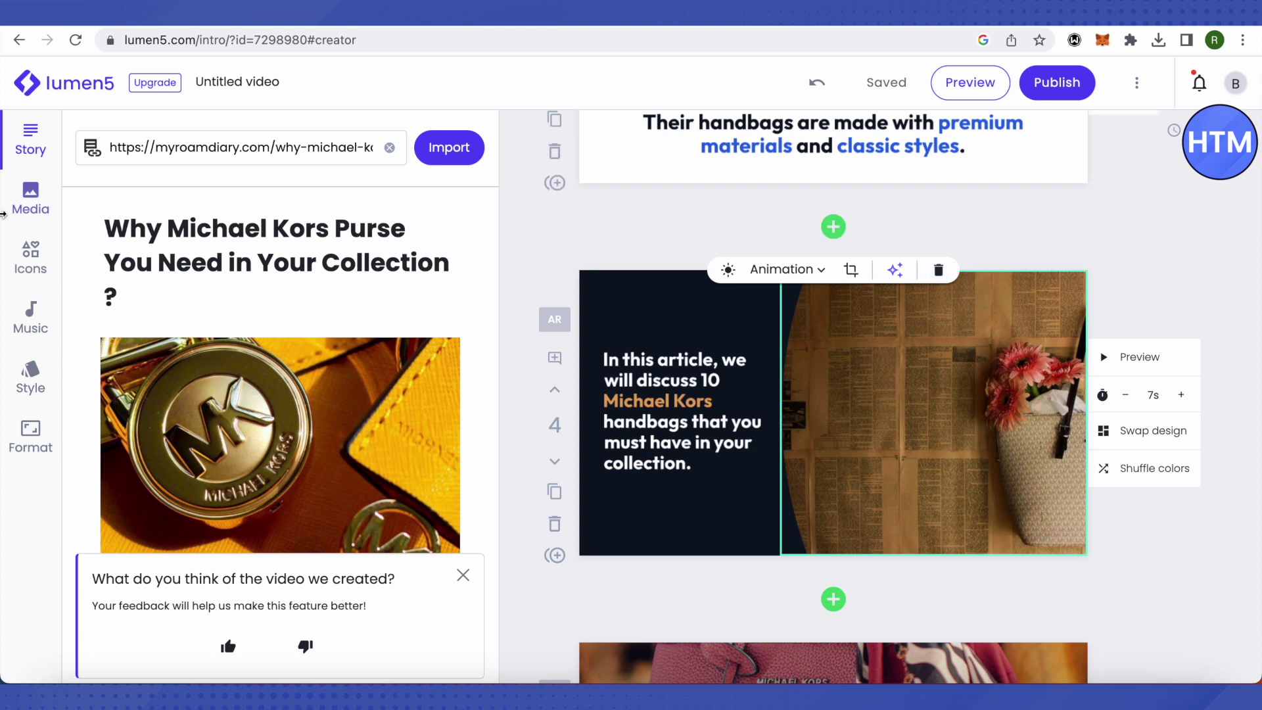
left_click(45, 211)
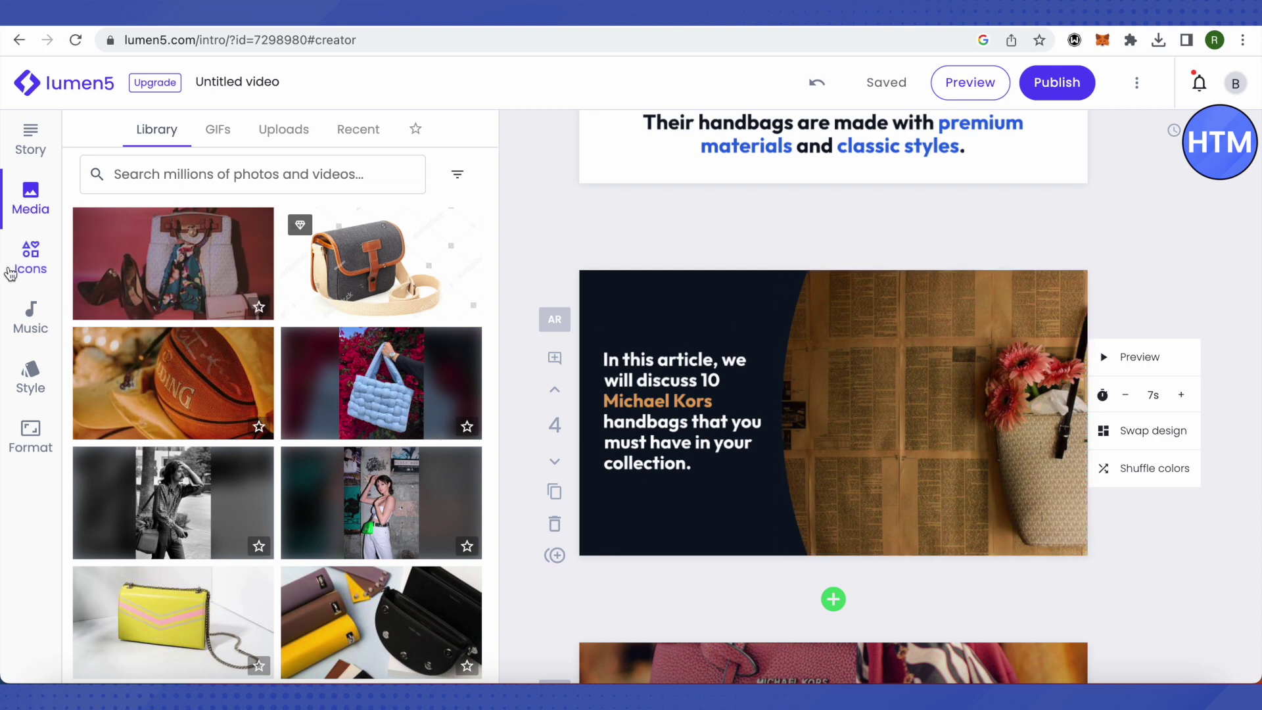
Step: Browse the Music tracks and Style settings, then view Format, currently Landscape 16:9 at 720p
left_click(30, 323)
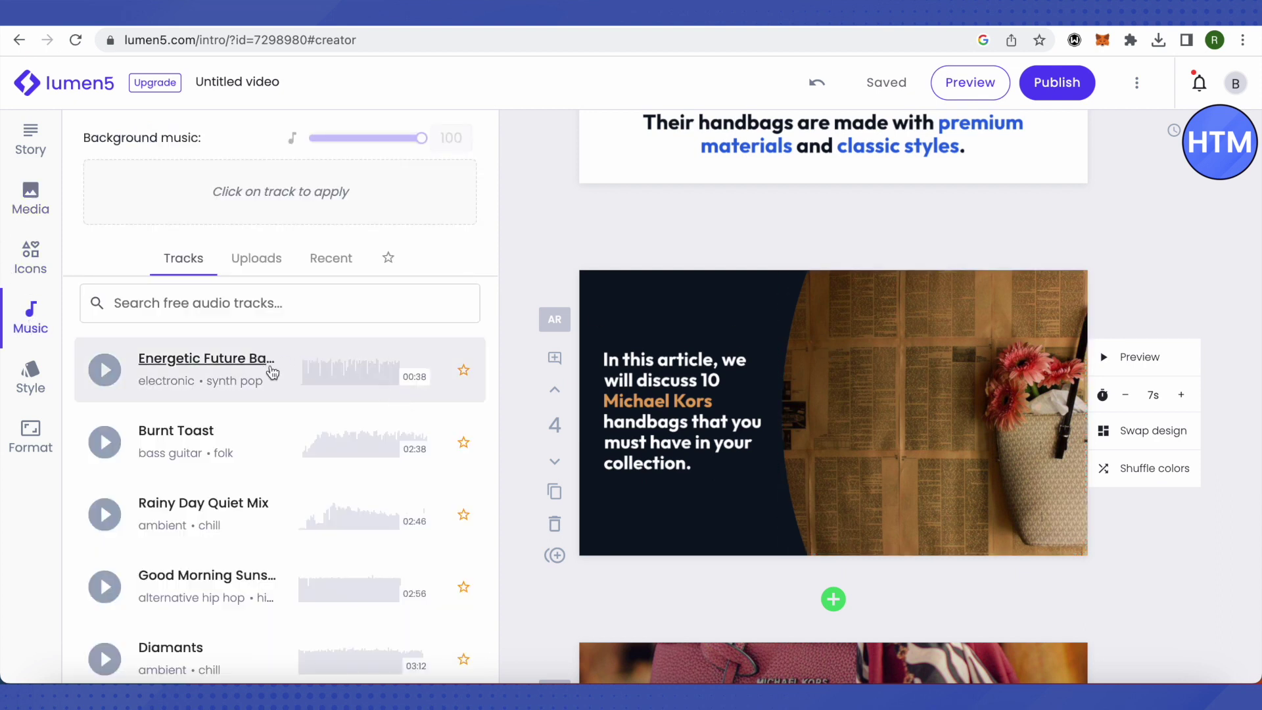
scroll(277, 354, "down", 1)
scroll(276, 353, "down", 1)
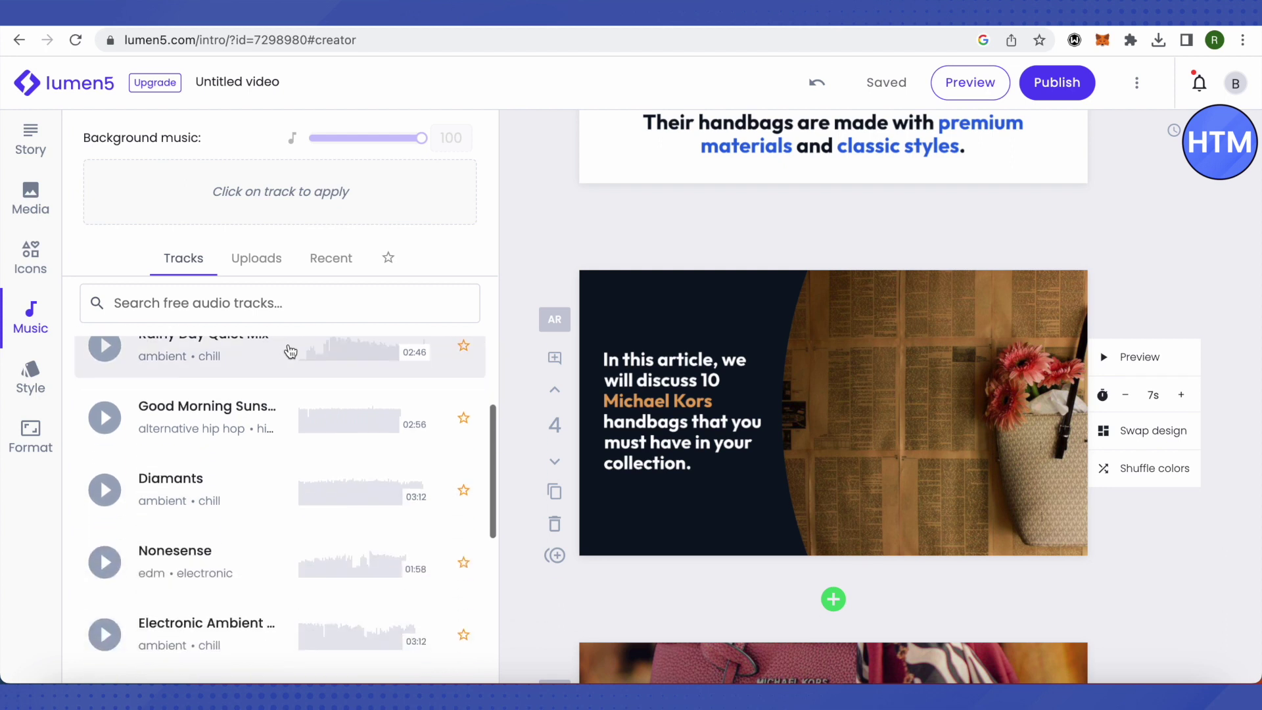
left_click(31, 375)
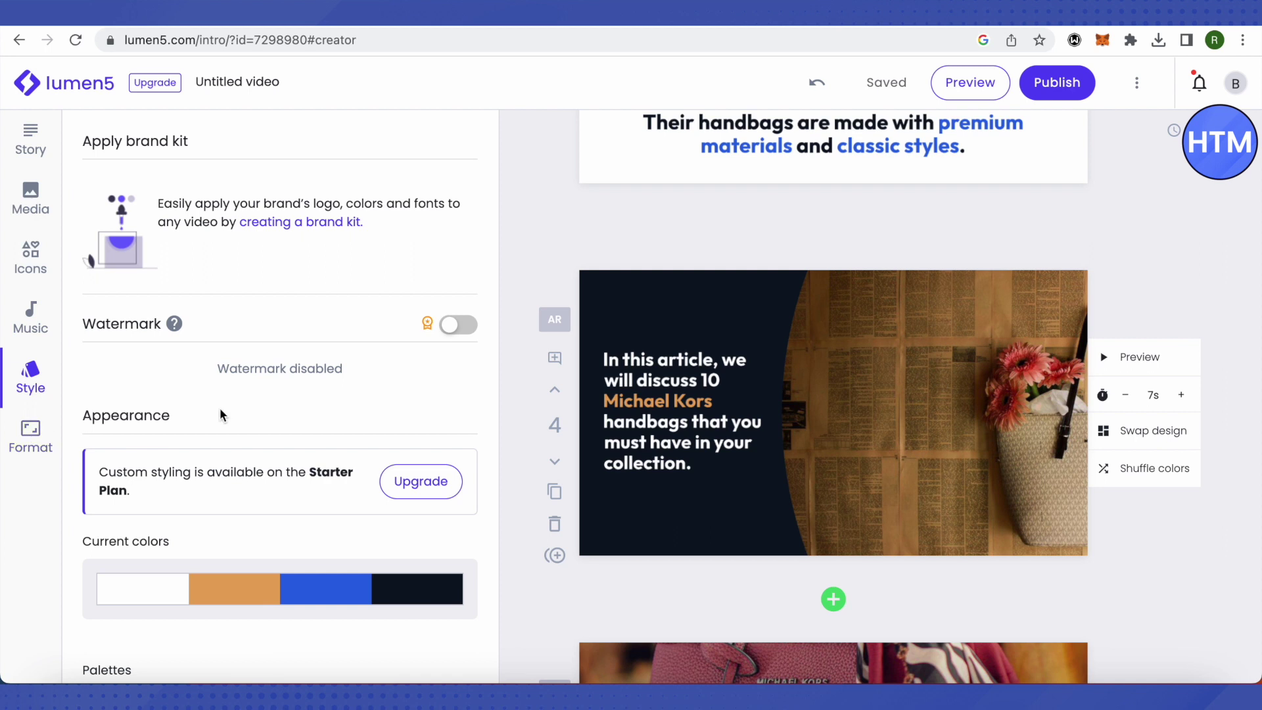
scroll(220, 408, "down", 3)
scroll(337, 411, "down", 5)
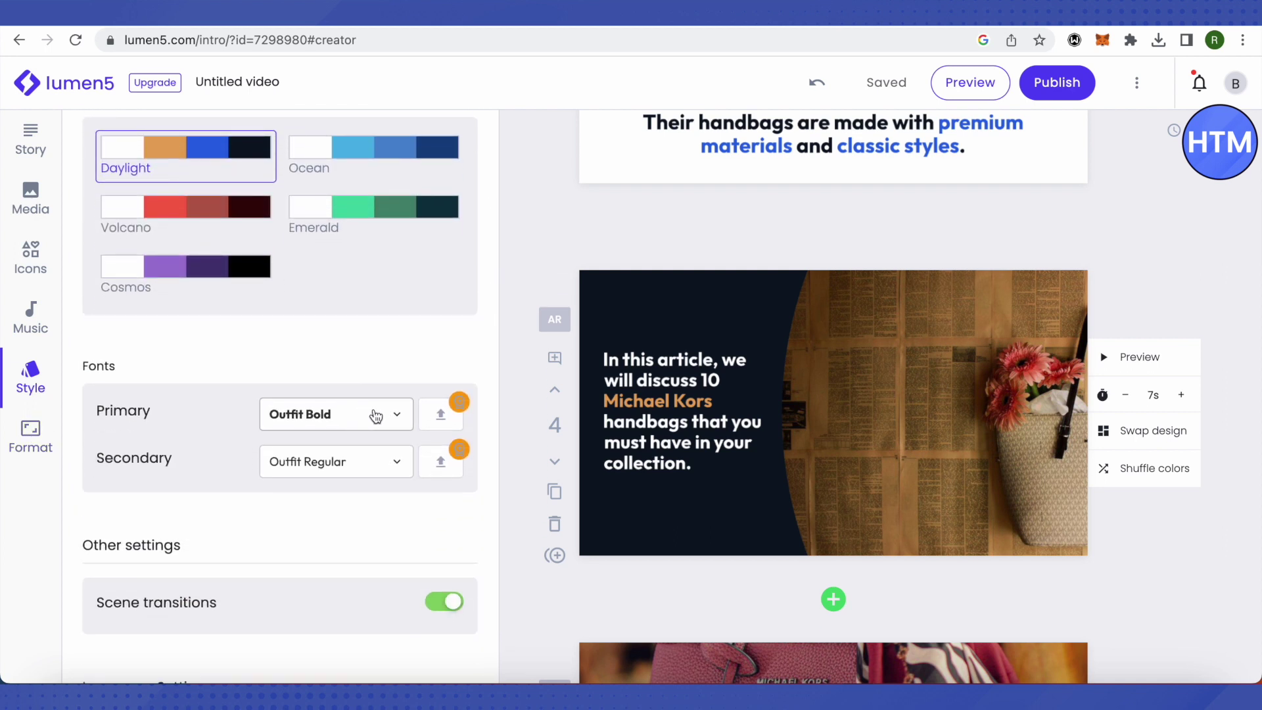
scroll(373, 411, "down", 3)
scroll(349, 414, "up", 10)
left_click(33, 440)
scroll(339, 459, "down", 1)
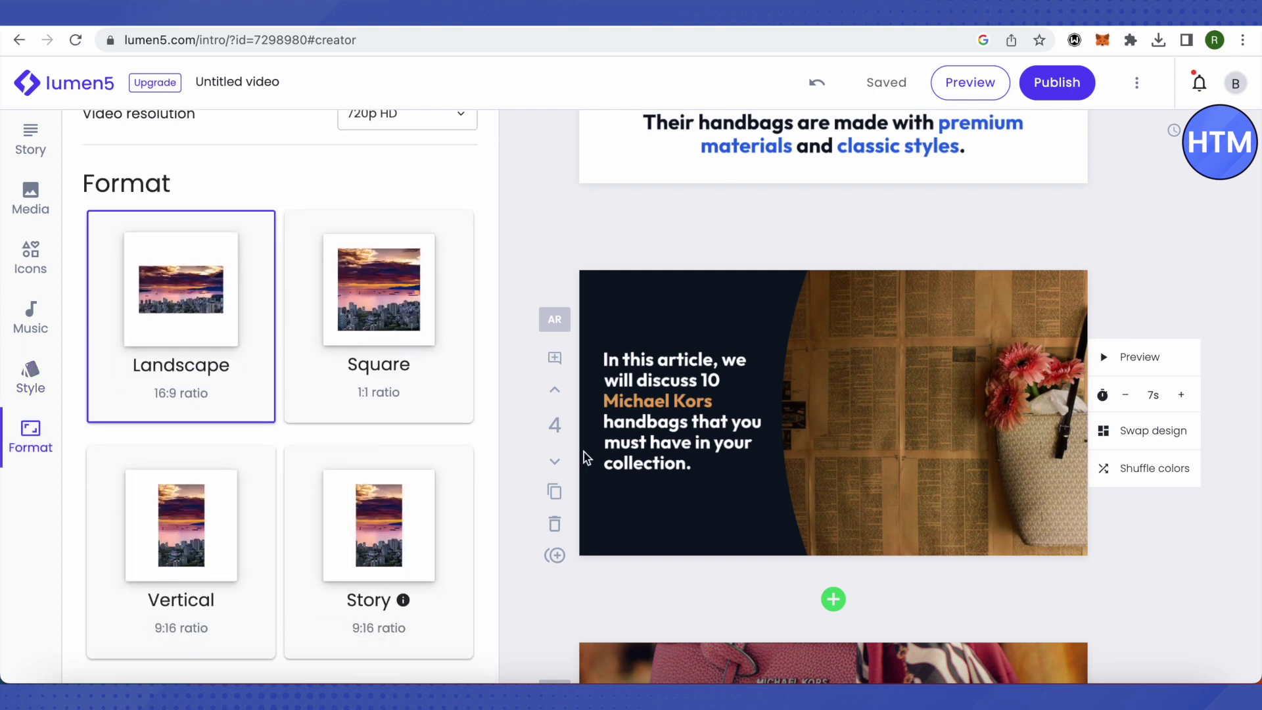
Step: Switch the video to Vertical 9:16 and review the portrait re-layout of the scenes
left_click(164, 535)
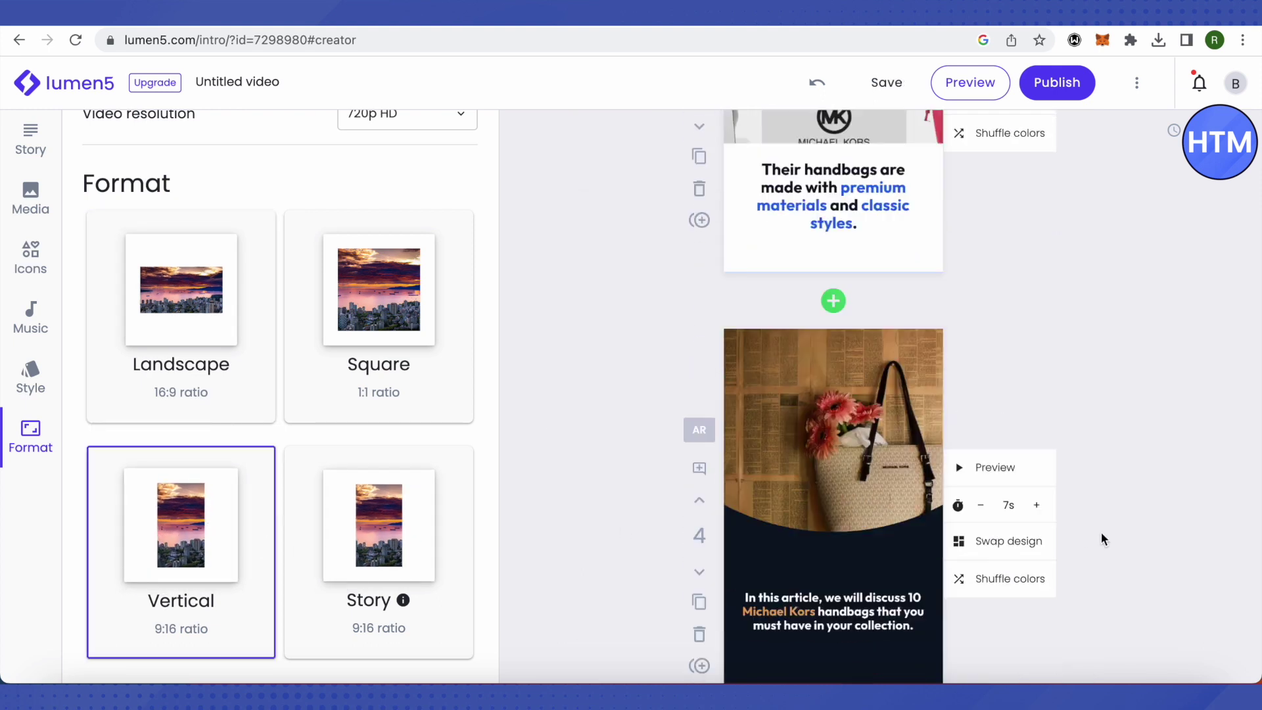
scroll(1101, 531, "down", 9)
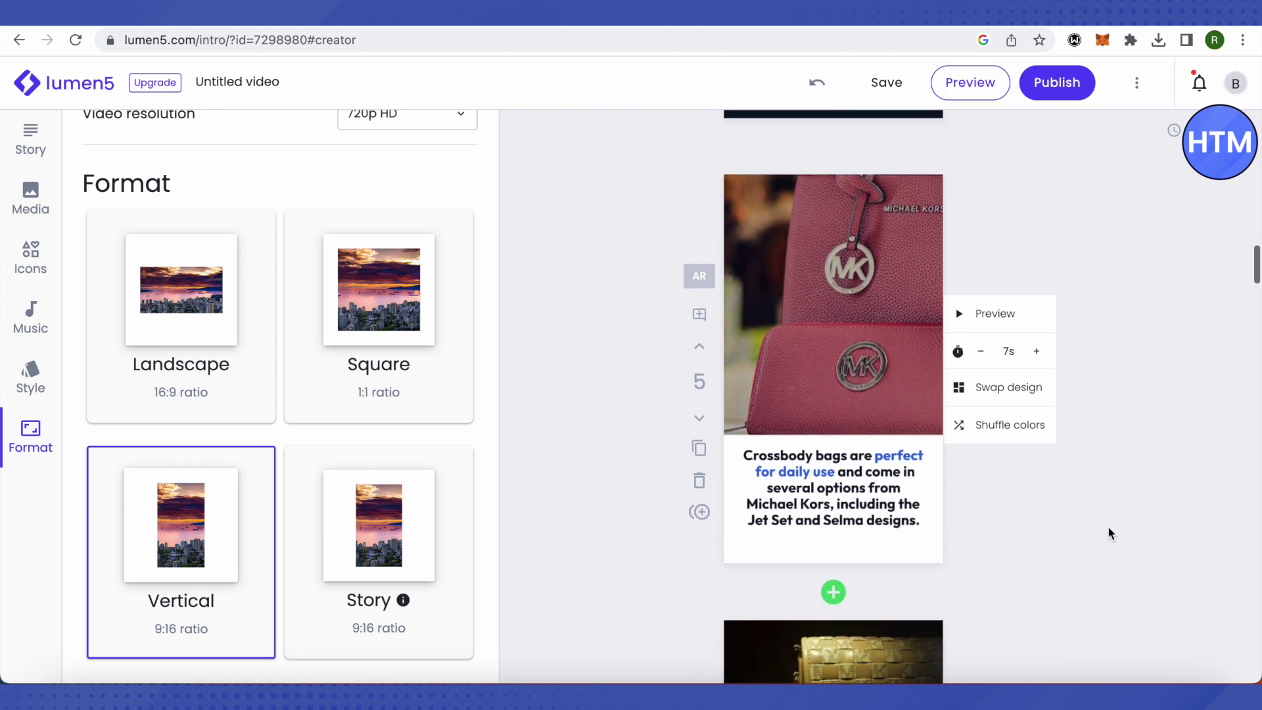
scroll(1108, 531, "down", 3)
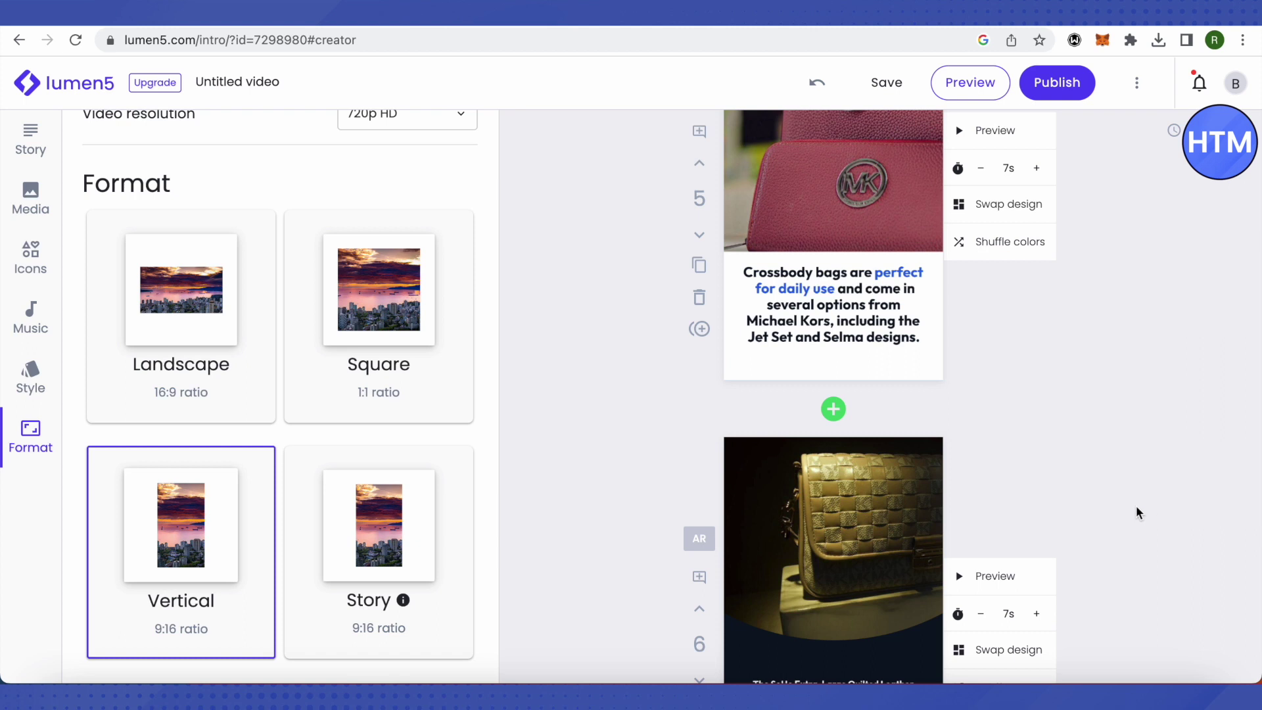
scroll(1122, 493, "up", 20)
scroll(1123, 496, "up", 10)
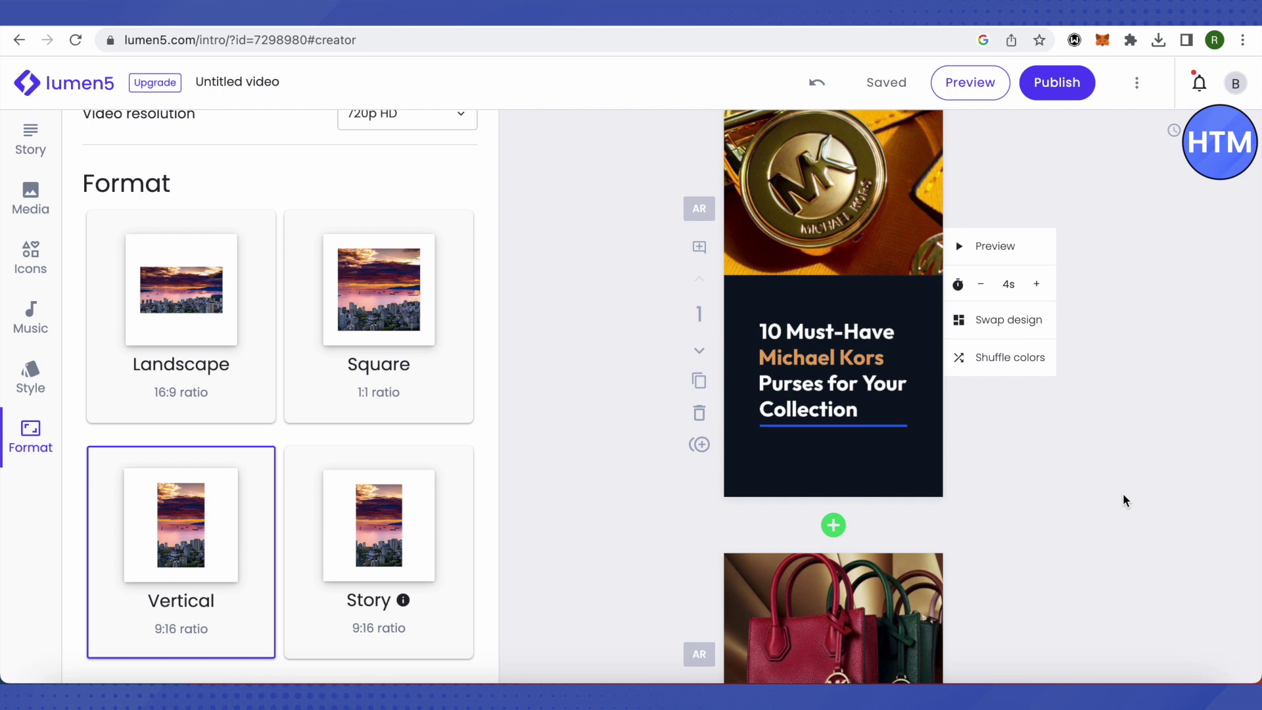
scroll(1123, 498, "up", 2)
scroll(1130, 489, "down", 3)
scroll(1132, 483, "up", 3)
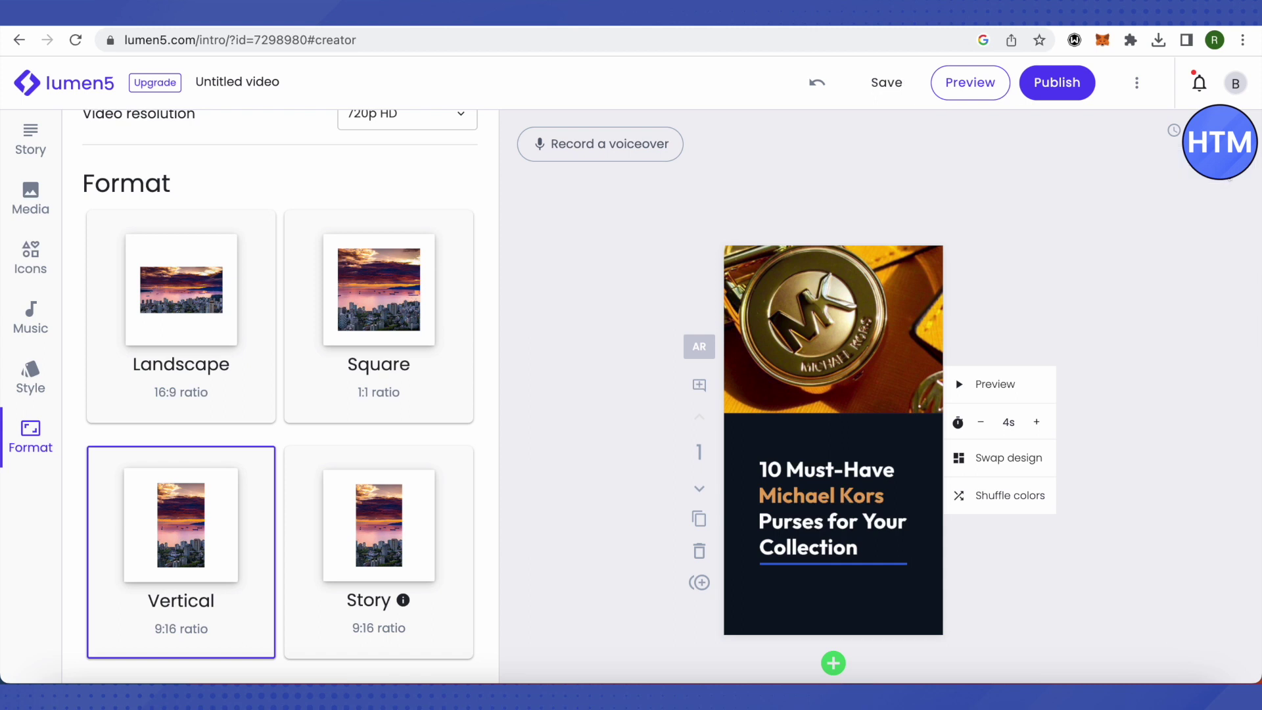
Step: Scroll through the portrait scenes, including scene 3's 'premium materials and classic styles' card
scroll(1121, 343, "down", 5)
scroll(1122, 342, "up", 5)
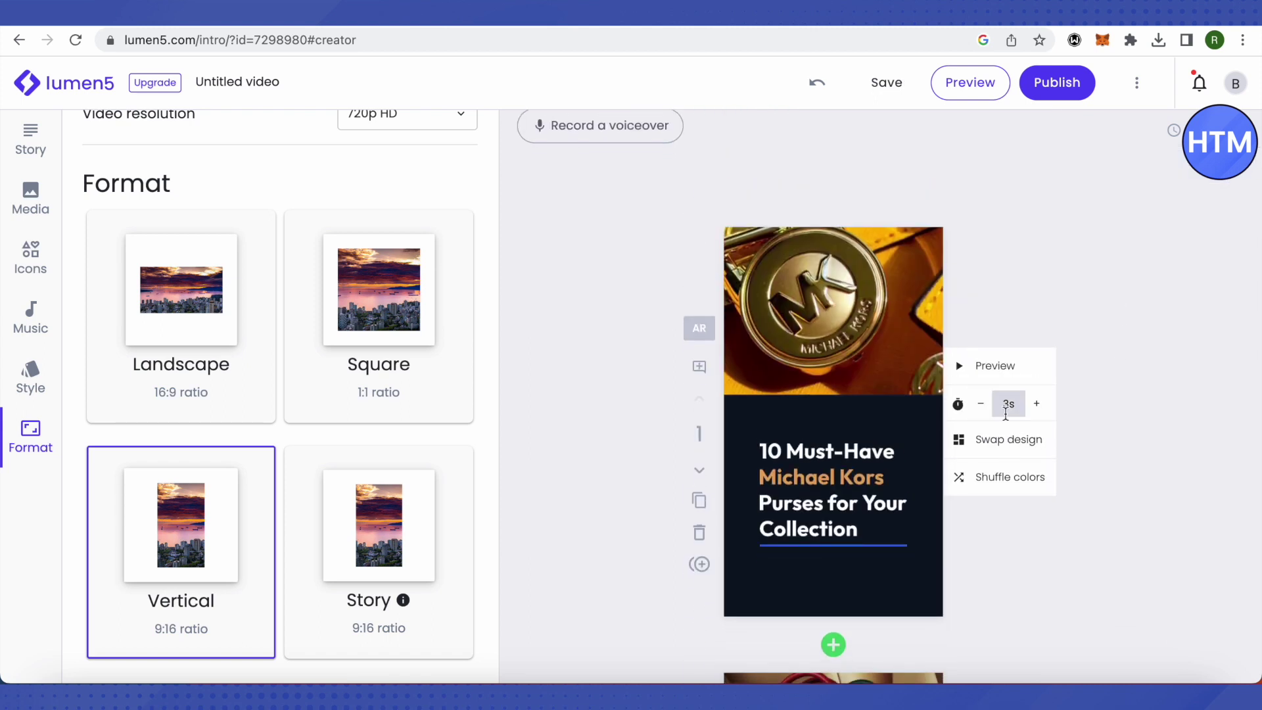
scroll(1065, 408, "down", 5)
scroll(1058, 359, "up", 3)
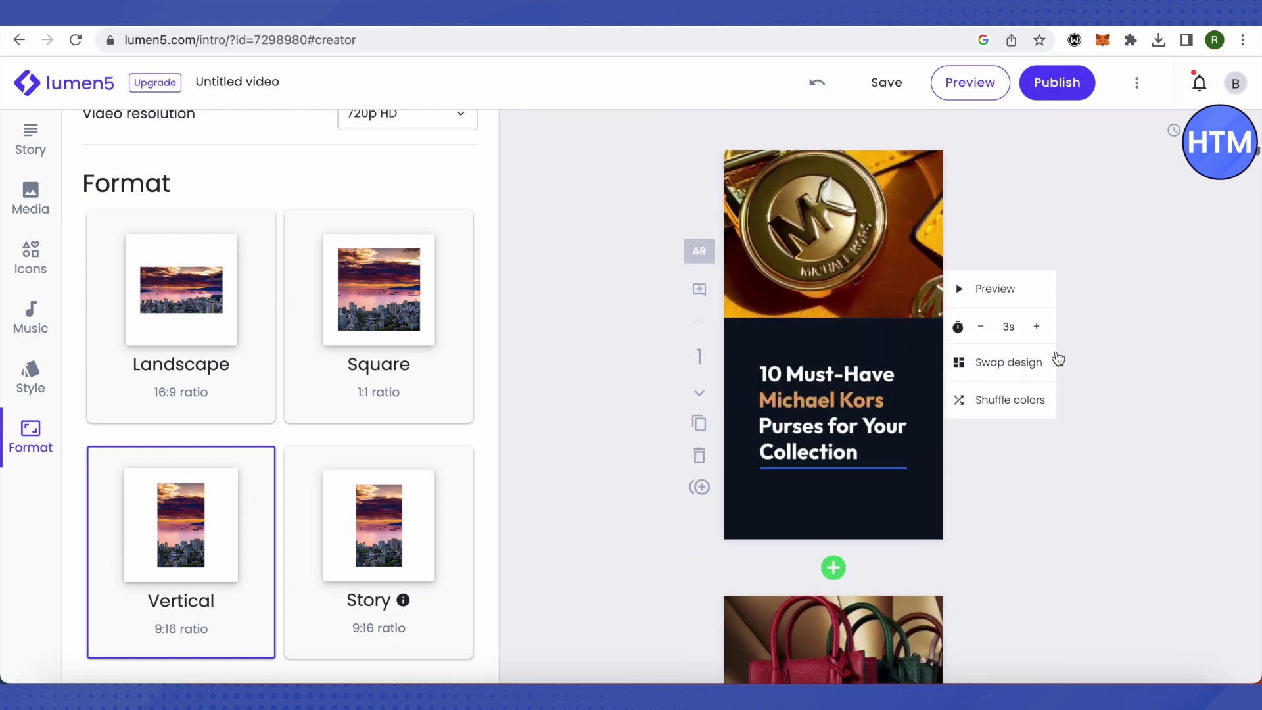
scroll(1025, 387, "down", 3)
scroll(1149, 376, "up", 5)
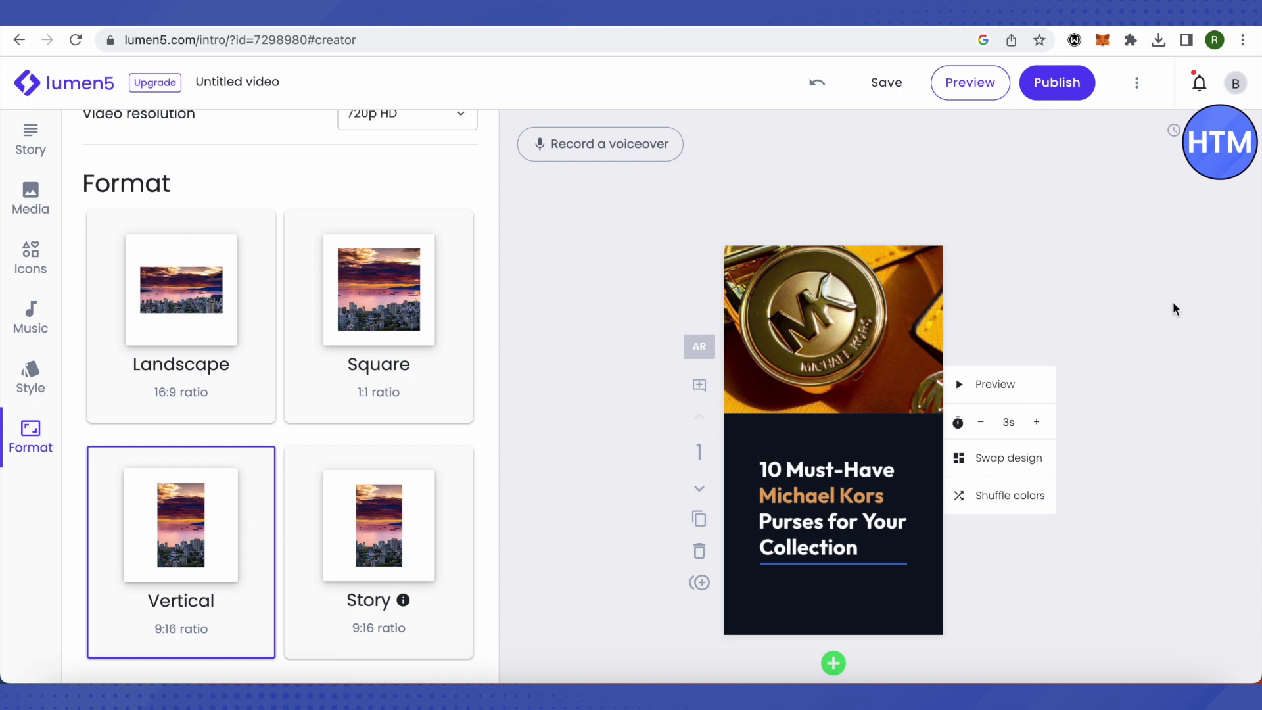
scroll(1173, 304, "down", 10)
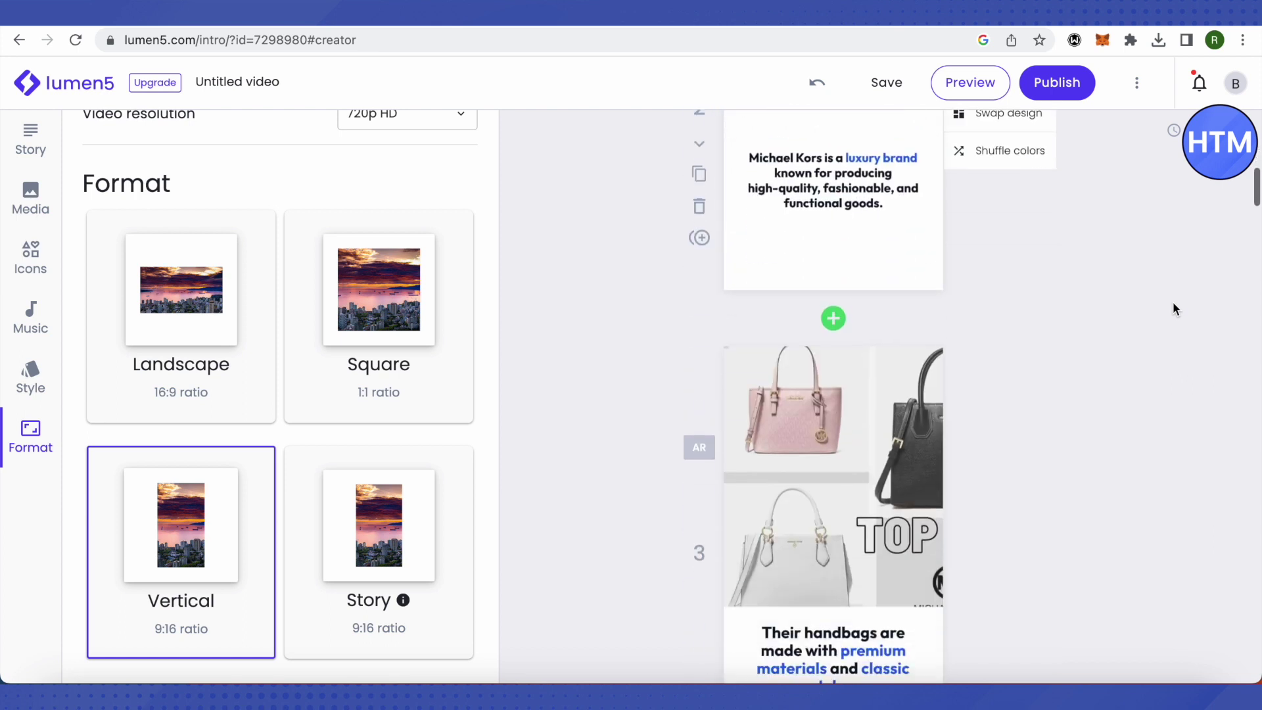
scroll(1175, 309, "down", 3)
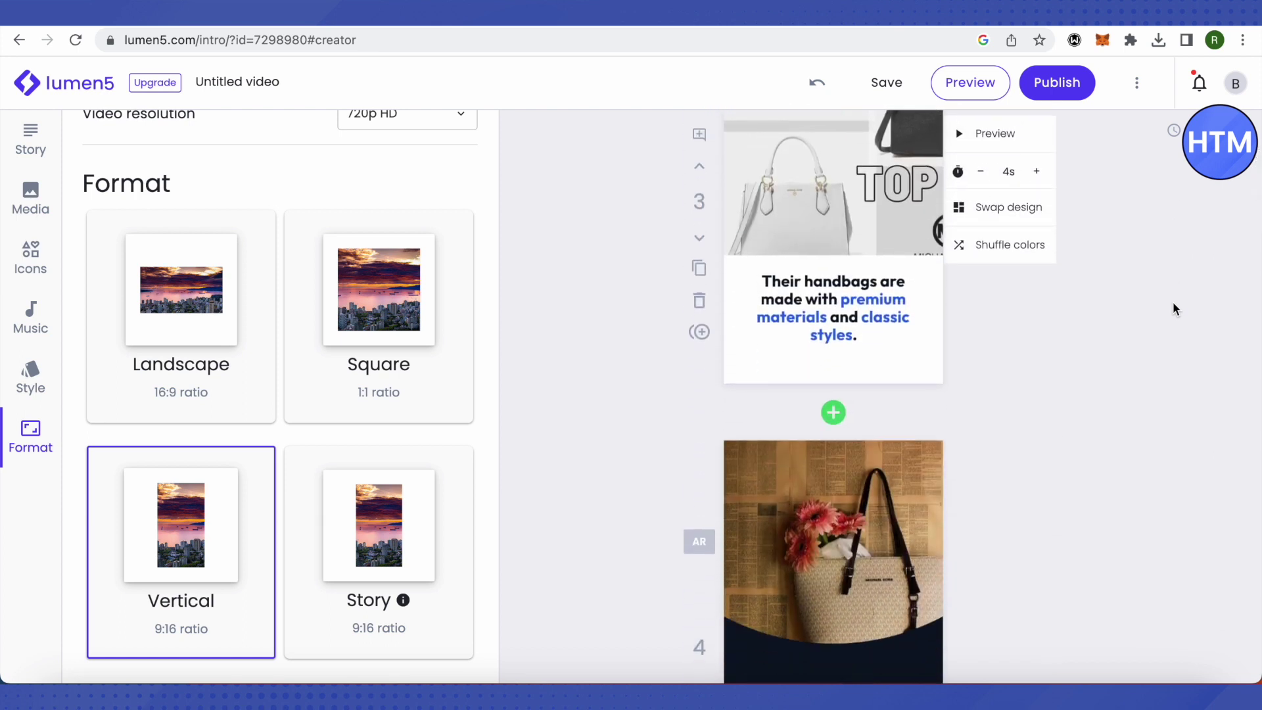
scroll(1172, 302, "up", 12)
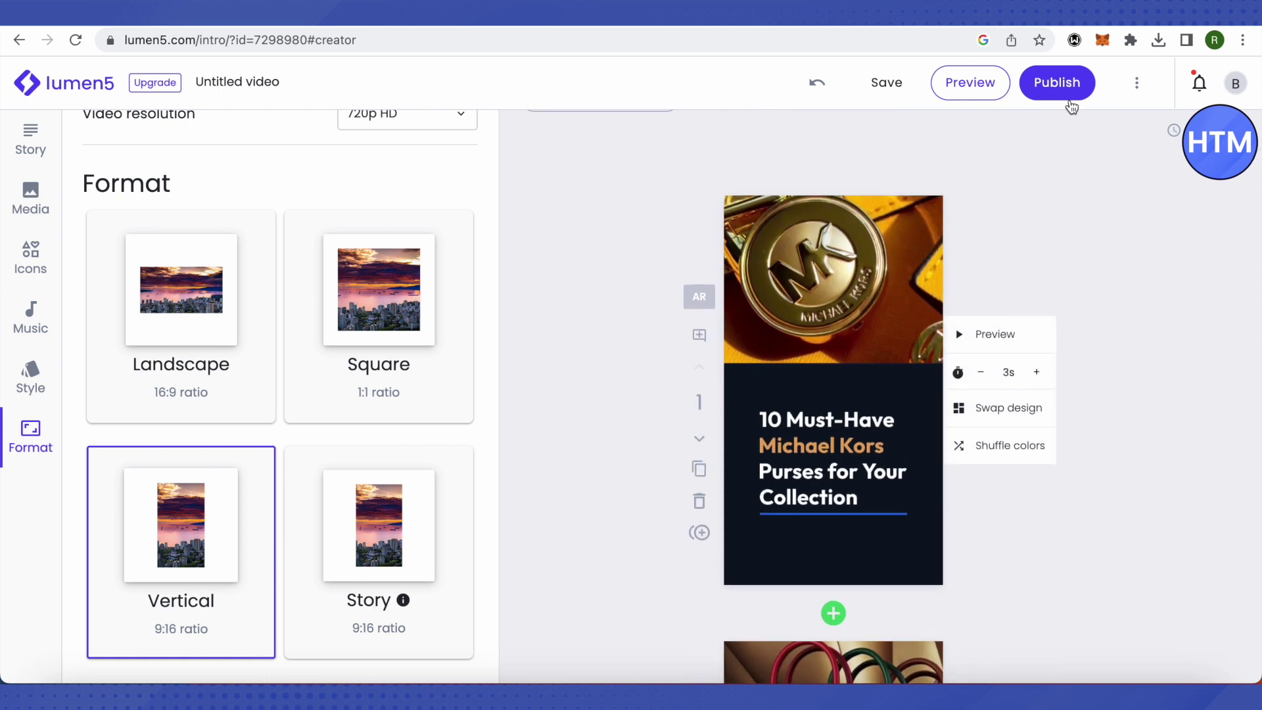